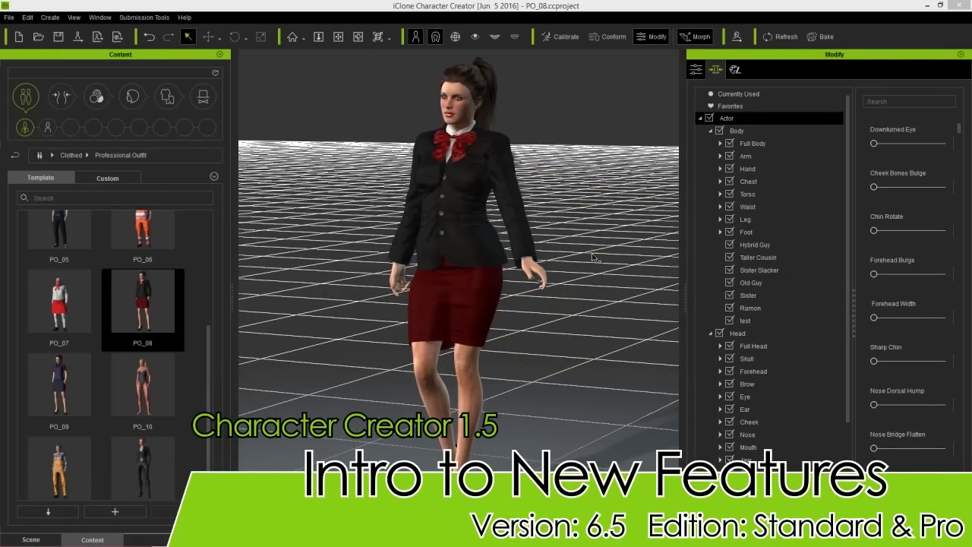
right_click_drag(561, 262, 445, 278)
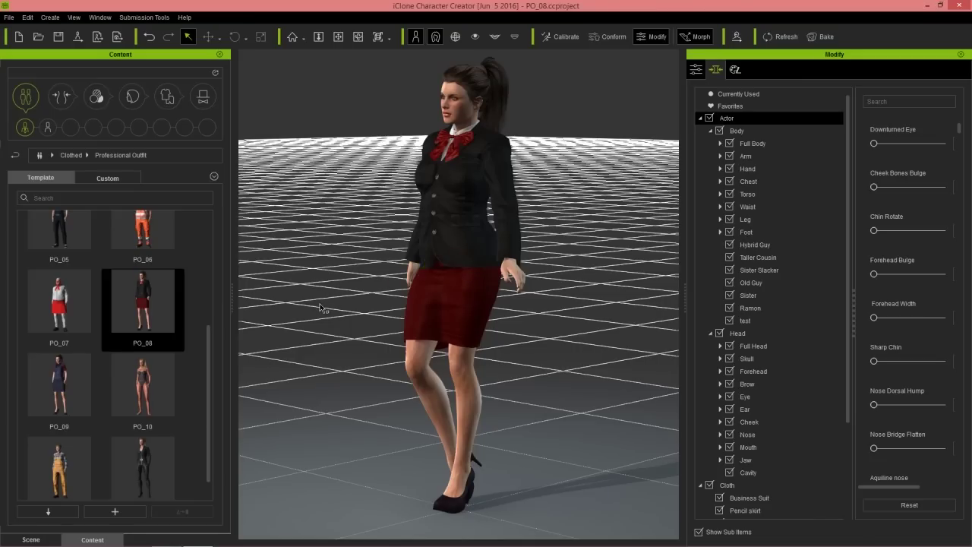
mouse_move(331, 292)
right_mouse_down()
mouse_move(354, 292)
mouse_move(335, 290)
right_mouse_up()
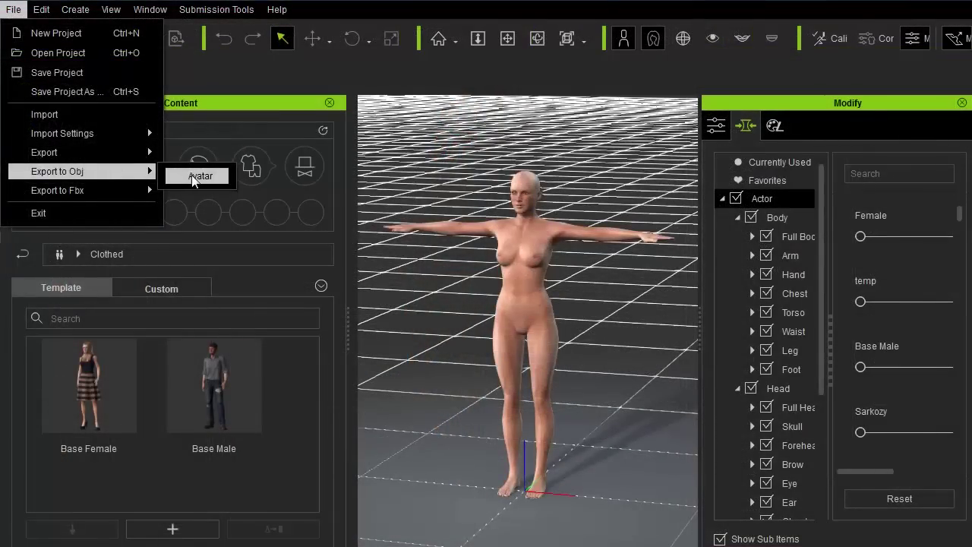
Export the avatar to OBJ, and to FBX with calibration motion included using the default motion
left_click(196, 177)
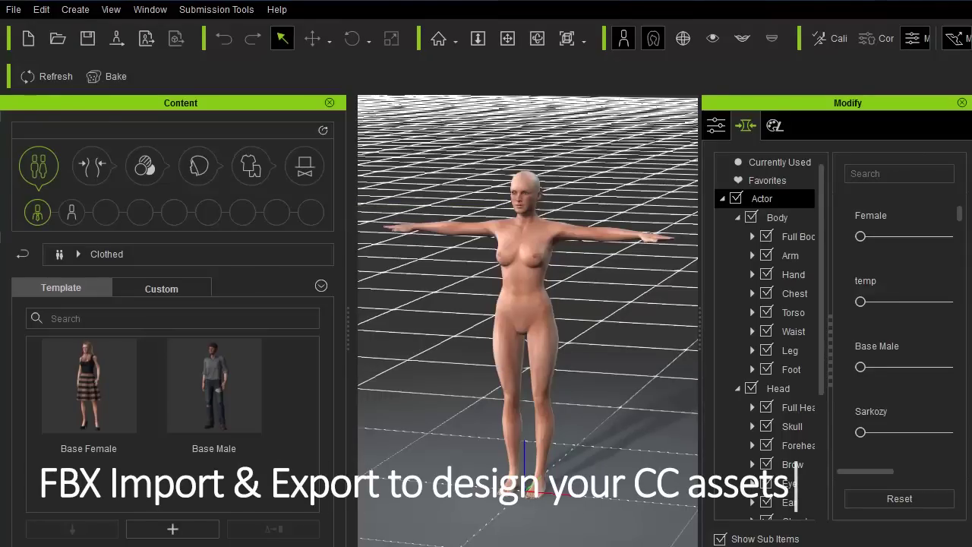
left_click(14, 10)
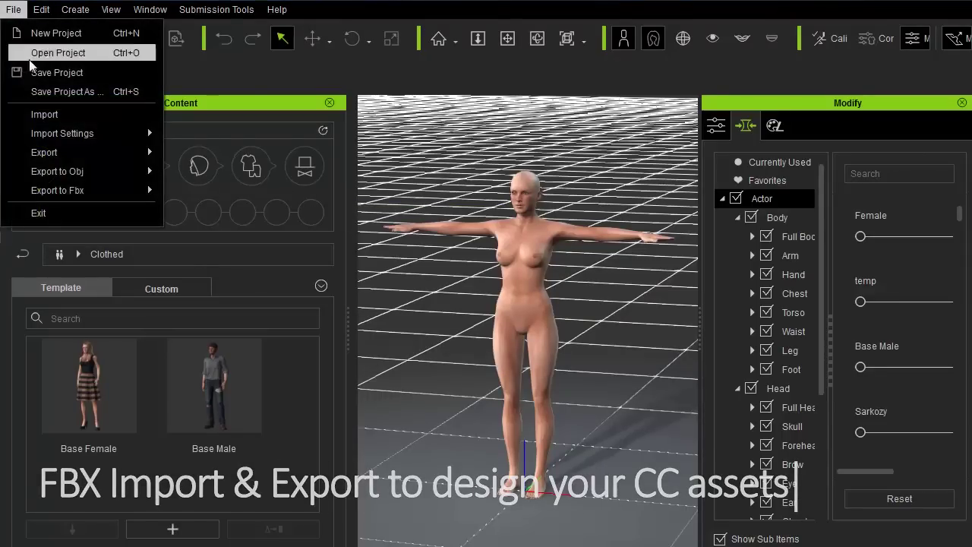
mouse_move(106, 181)
mouse_move(129, 195)
left_click(200, 195)
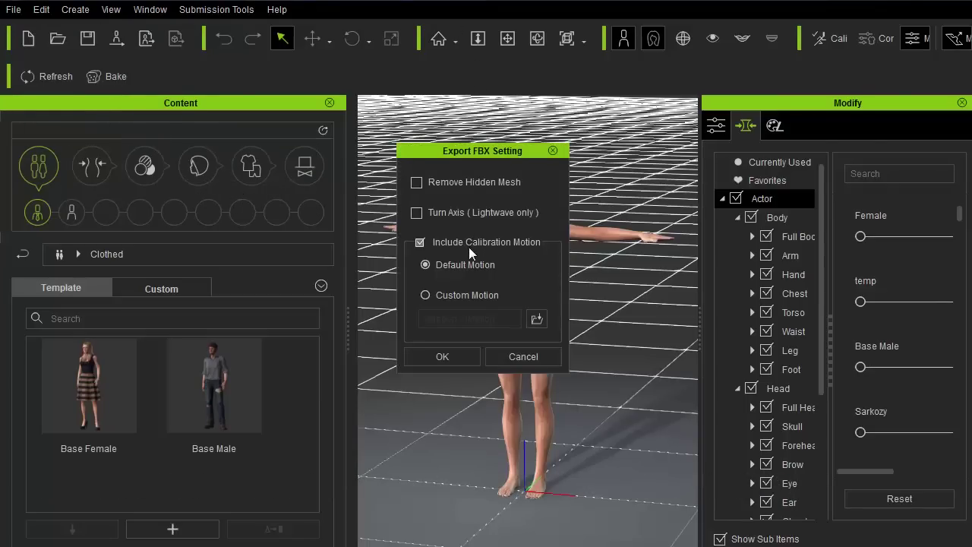
left_click(468, 246)
left_click(448, 355)
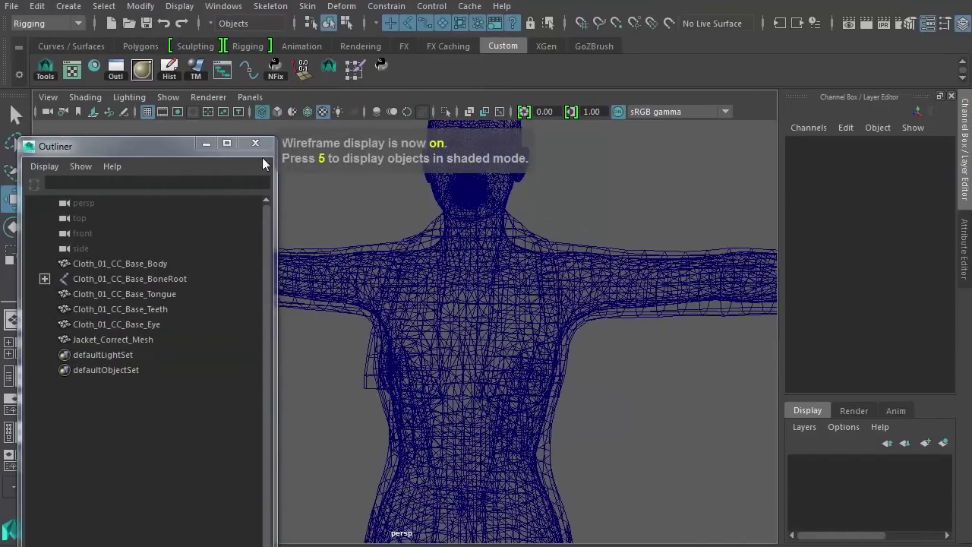
In Maya, close the Outliner and turn on the display of joints in the perspective viewport
left_click(265, 145)
left_click(168, 97)
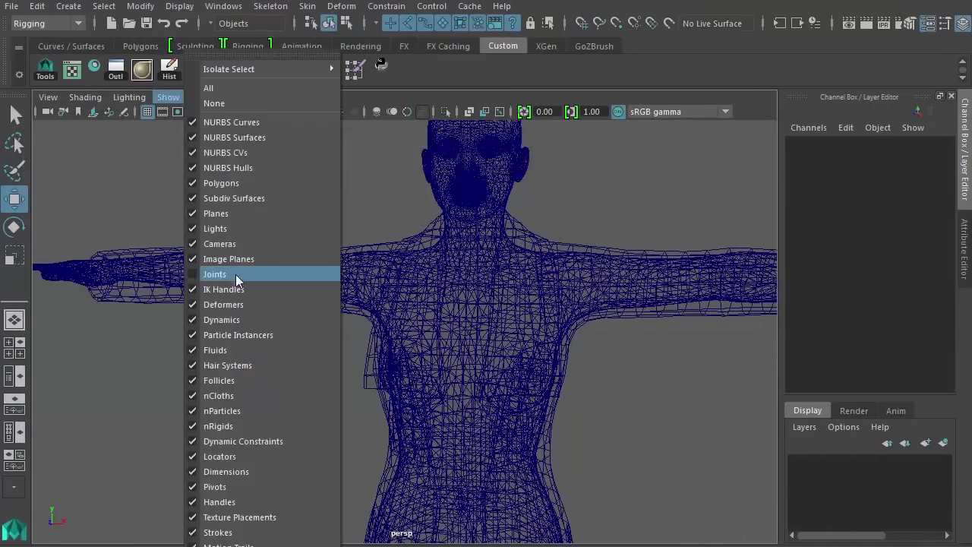
left_click(235, 277)
scroll(462, 237, "up", 3)
Try rotating the character's torso joints in shaded display to test how the skinned jacket deforms
left_click(456, 278)
key("5")
key("e")
scroll(591, 236, "down", 1)
left_click_drag(519, 254, 543, 319)
middle_click_drag(554, 479, 529, 349, "alt")
key("Down")
mouse_move(512, 310)
left_mouse_down()
mouse_move(511, 301)
mouse_move(516, 322)
left_mouse_up()
middle_click_drag(465, 213, 510, 332, "alt")
left_click_drag(510, 332, 561, 342, "alt")
Try lowering the arm joints and twisting the Spine01 joint, checking the jacket in wireframe and shaded display
left_click_drag(232, 243, 245, 414)
middle_click_drag(251, 406, 335, 382, "alt")
left_click_drag(393, 276, 350, 241)
middle_click_drag(441, 463, 376, 308, "alt")
key("4")
middle_click_drag(365, 369, 359, 399, "alt")
mouse_move(363, 407)
left_mouse_down()
mouse_move(414, 384)
mouse_move(414, 426)
mouse_move(449, 414)
mouse_move(425, 471)
left_mouse_up()
key("5")
scroll(454, 404, "down", 2)
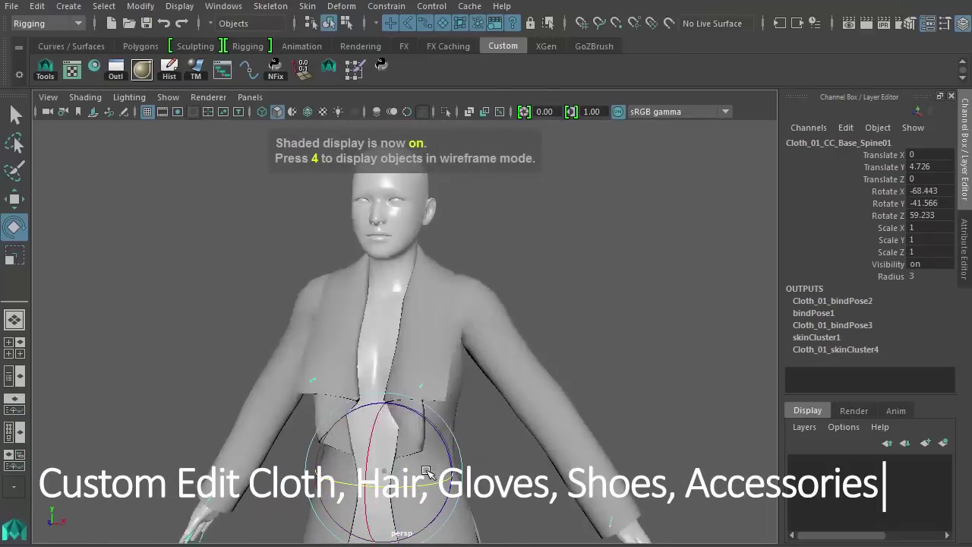
Undo the last Spine01 rotation and hide the joints in the viewport
key("ctrl+z")
left_click(168, 97)
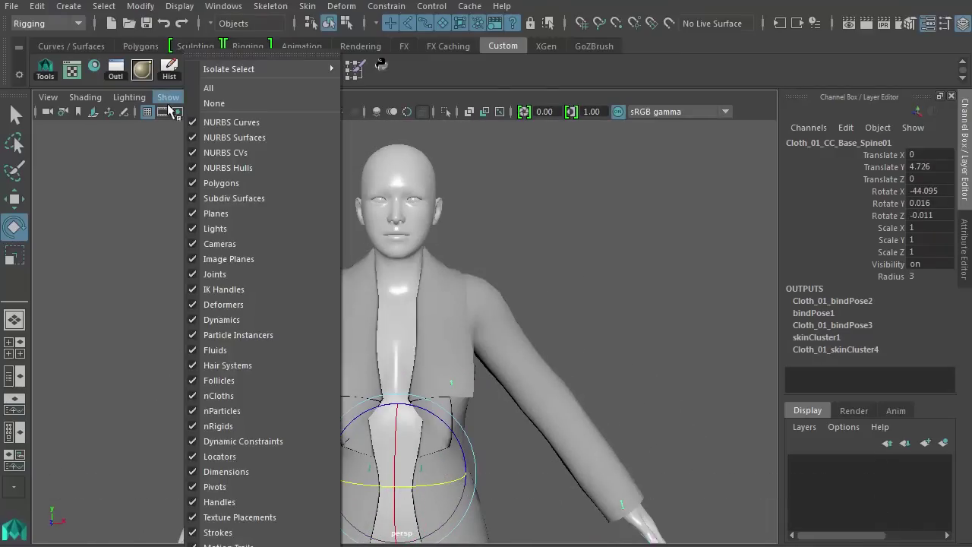
left_click(215, 274)
left_click_drag(227, 284, 207, 290, "alt")
Undo the remaining joint rotations on the character
key("ctrl+z")
key("ctrl+z")
key("ctrl+z")
key("ctrl+z")
key("ctrl+z")
key("ctrl+z")
key("ctrl+z")
key("ctrl+z")
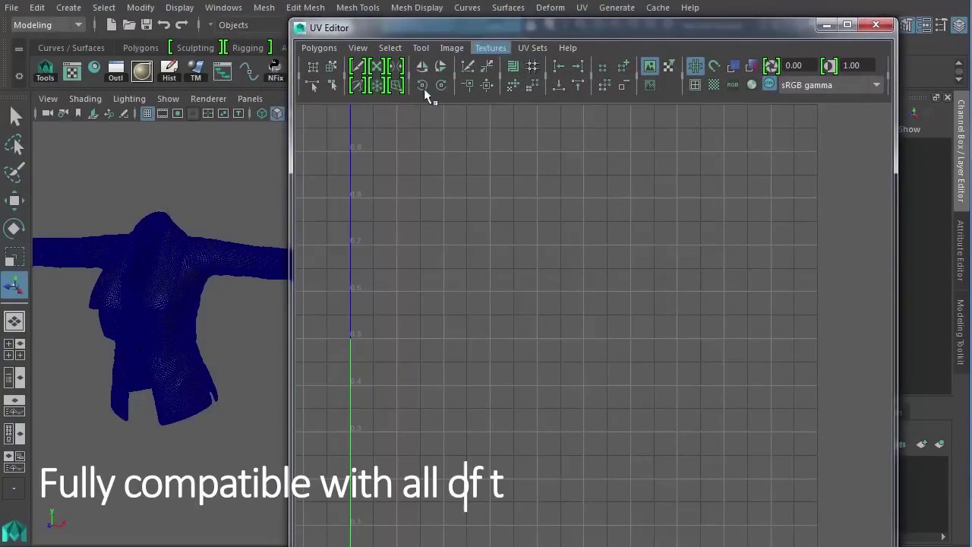
Inspect the jacket mesh's UV layout in the UV Editor without the texture image, and close the editor
left_click(189, 308)
right_click_drag(608, 262, 587, 273, "alt")
left_click(649, 69)
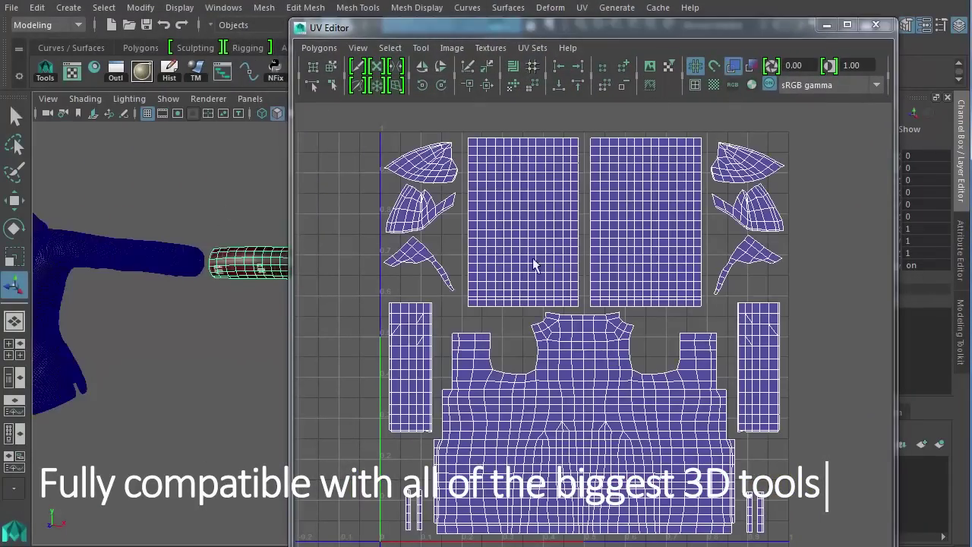
left_click(883, 27)
Turn on the Poly Count heads-up display to check the jacket mesh
right_click_drag(530, 237, 566, 254, "alt")
left_click_drag(566, 255, 532, 221, "alt")
left_click(179, 7)
mouse_move(222, 61)
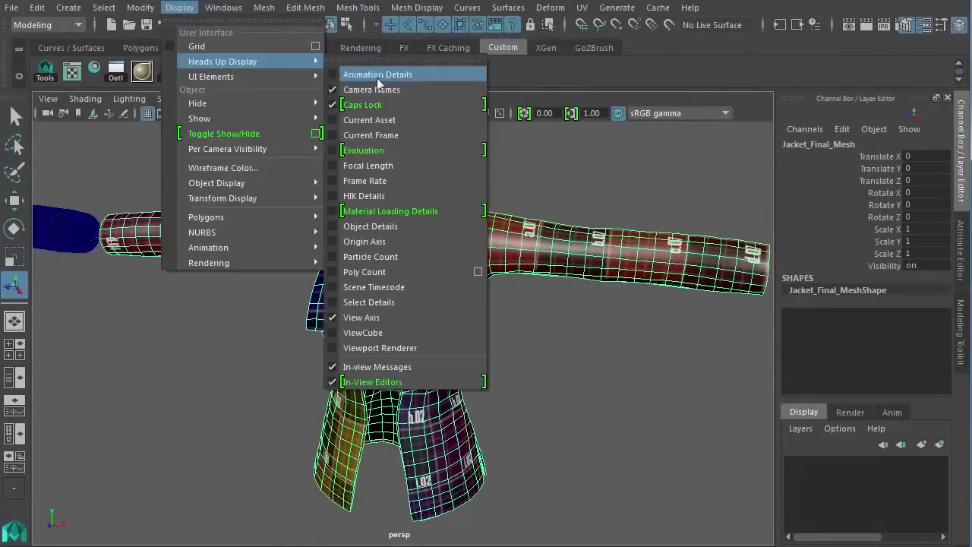
left_click(385, 272)
left_click(311, 189)
left_click_drag(311, 188, 301, 342)
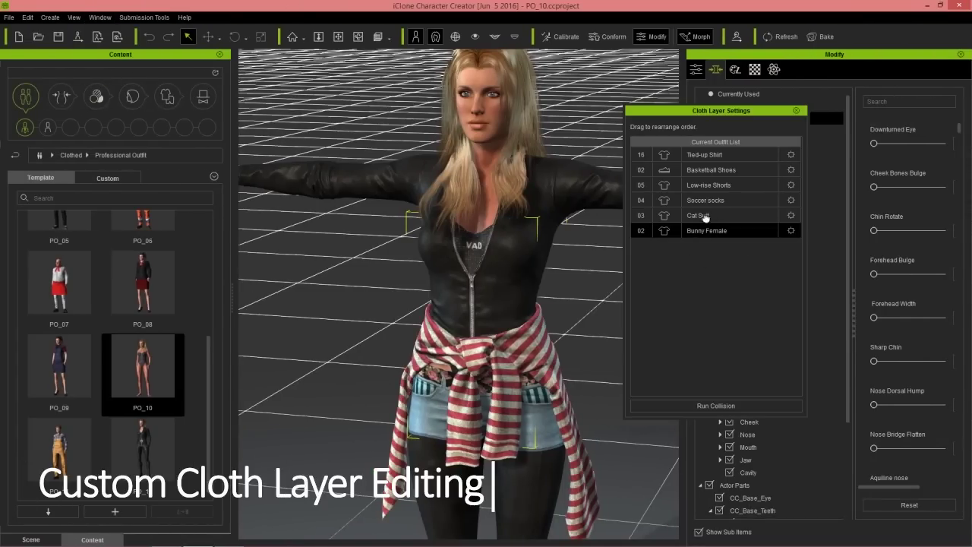
In Character Creator, move Bunny Female to cloth layer 04 above Cat Suit and Soccer socks, and run the collision
left_click(791, 230)
left_click(503, 260)
left_click(509, 294)
left_click(455, 284)
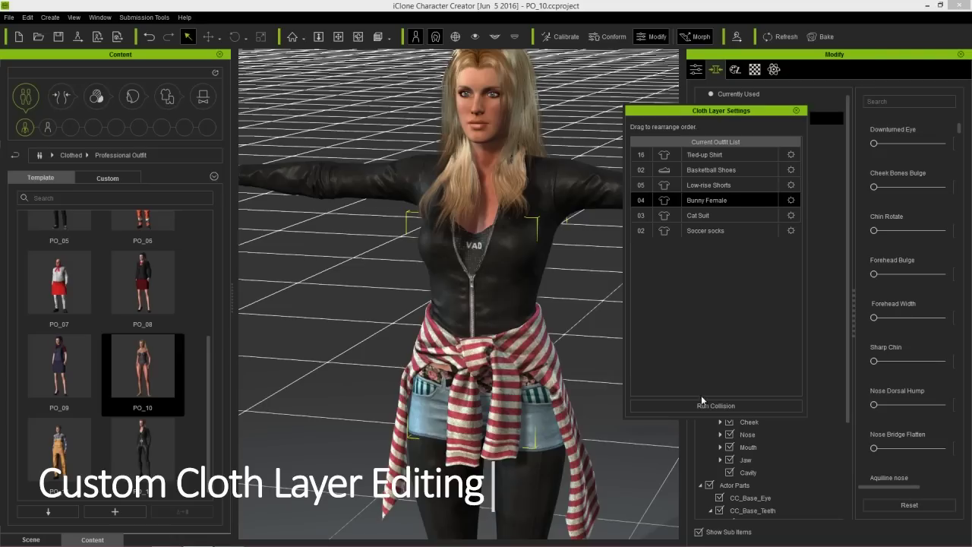
left_click(701, 400)
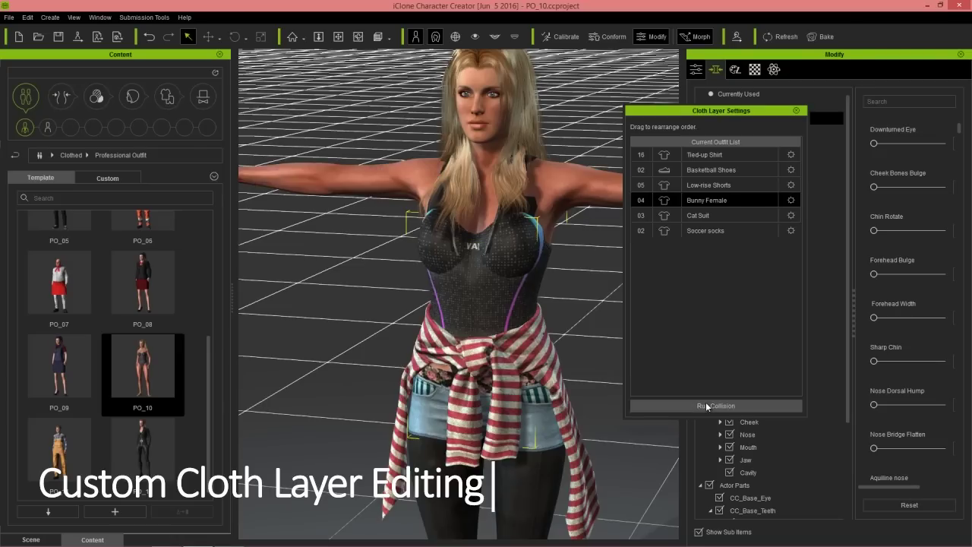
Use the Conform Clothing settings to show the Cat Suit's sleeves beneath Bunny Female, and check Bunny Female's conform settings
left_click(705, 216)
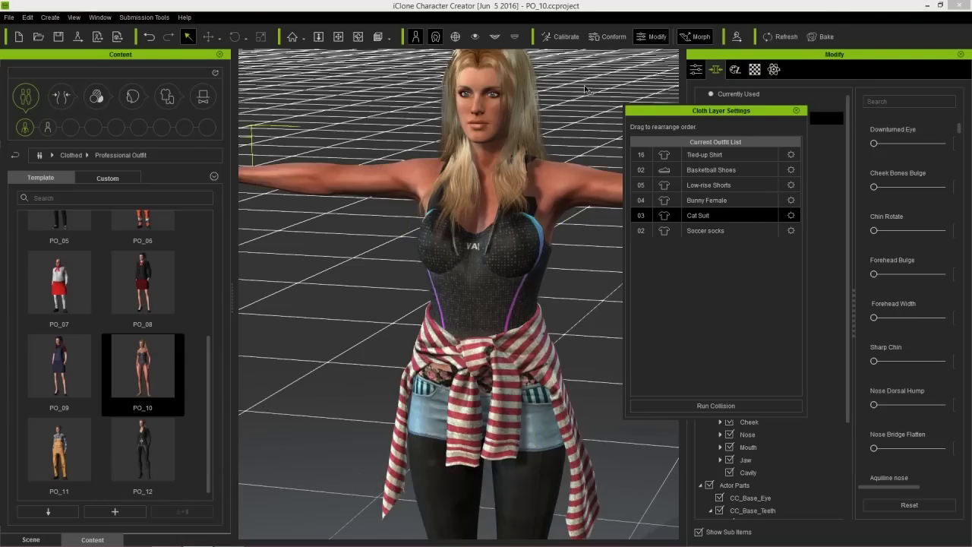
left_click(608, 36)
left_click(271, 95)
left_click(707, 200)
left_click(608, 37)
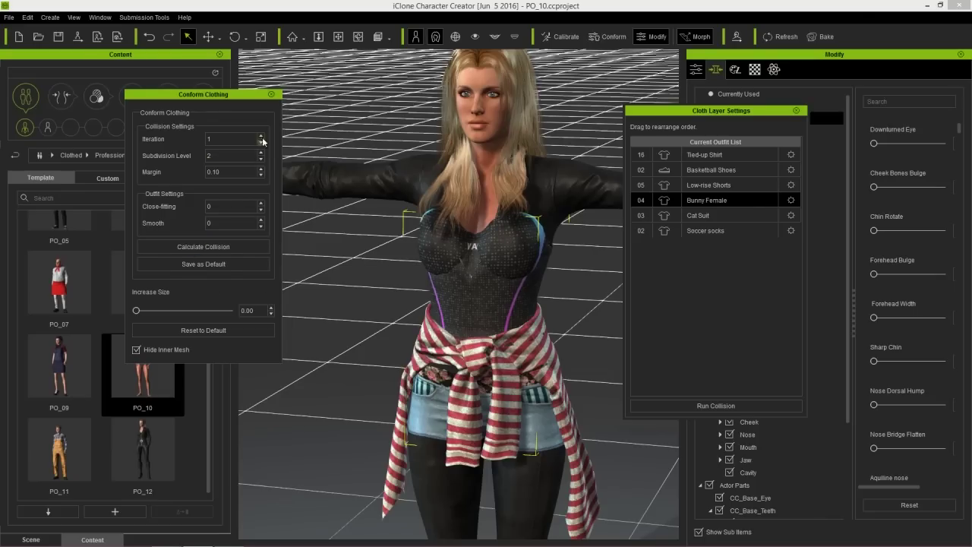
left_click(271, 94)
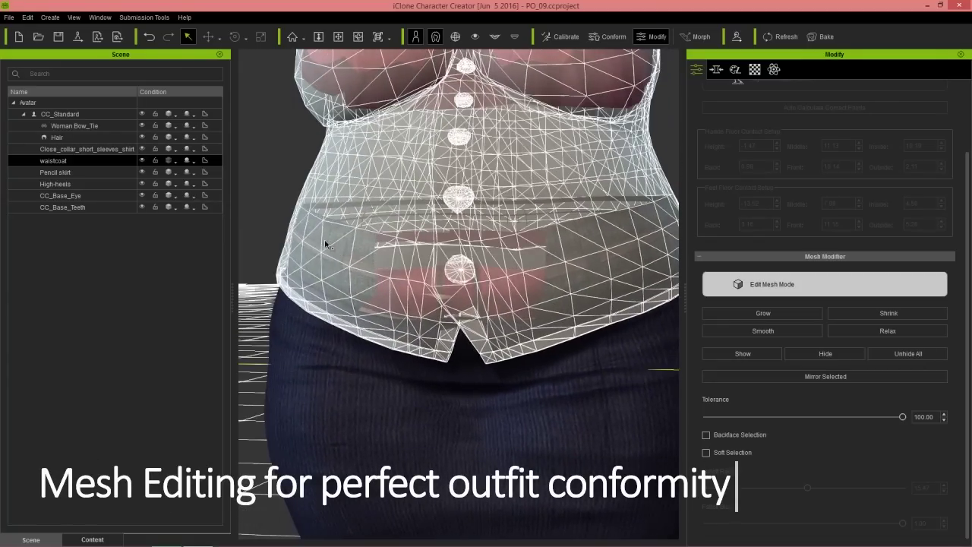
Return the waistcoat to normal display and select a patch of Pencil skirt faces just below its front opening
right_click_drag(472, 281, 430, 258)
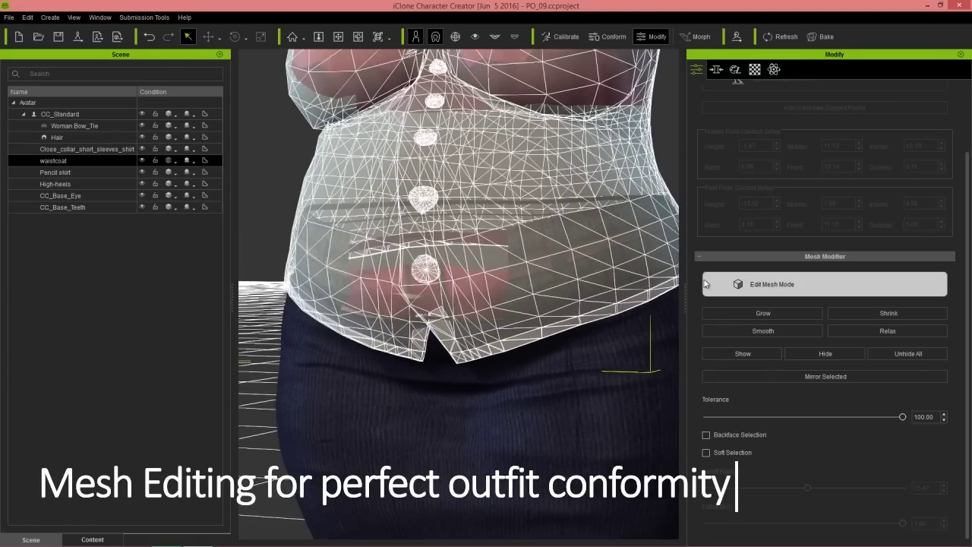
left_click(171, 161)
mouse_move(516, 357)
right_mouse_down()
mouse_move(451, 329)
mouse_move(512, 342)
right_mouse_up()
left_click(63, 173)
left_click_drag(404, 280, 469, 322)
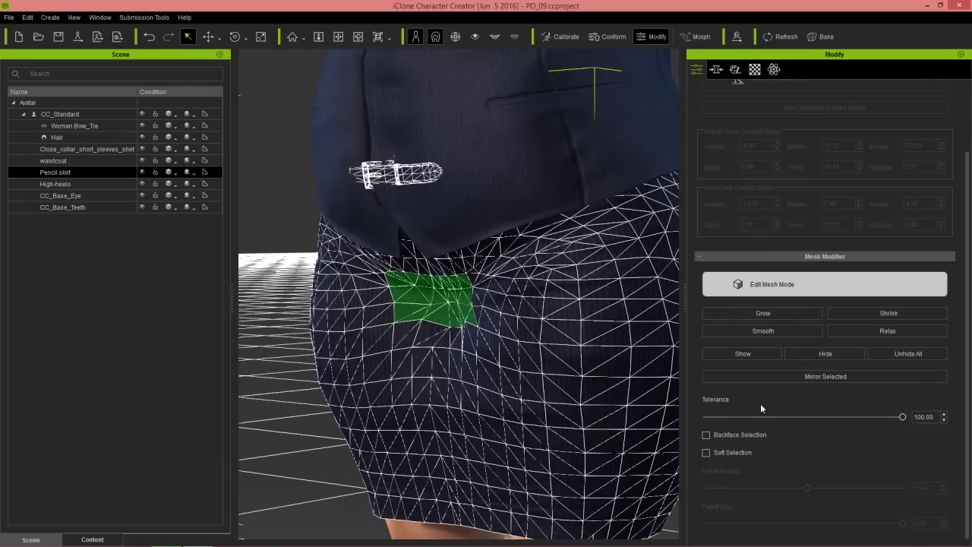
Turn on Soft Selection and smooth the selected front faces of the Pencil skirt repeatedly
left_click(707, 452)
right_click_drag(531, 363, 486, 360)
scroll(486, 360, "up", 2)
left_click(779, 334)
left_click(780, 332)
right_click_drag(614, 346, 559, 338)
left_click(757, 332)
left_click(757, 332)
left_click(755, 333)
left_click(754, 333)
Select a horizontal band of faces along the crease at the back of the Pencil skirt and smooth it
right_click_drag(538, 387, 603, 358)
middle_click_drag(605, 357, 580, 298)
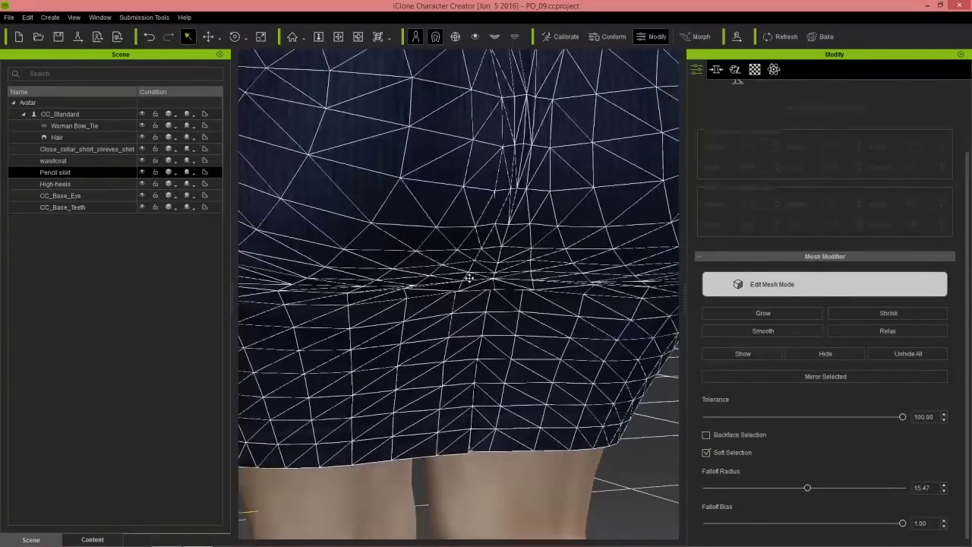
middle_click_drag(476, 276, 466, 373)
right_click_drag(378, 408, 430, 356)
scroll(430, 357, "down", 2)
left_click_drag(335, 337, 585, 360)
right_click_drag(585, 372, 628, 415)
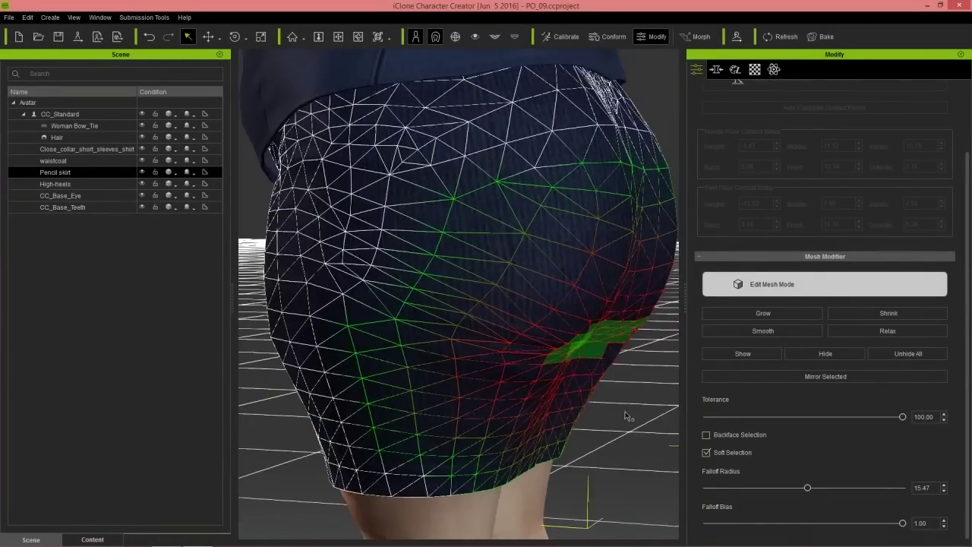
scroll(628, 414, "up", 3)
middle_click_drag(628, 415, 486, 403)
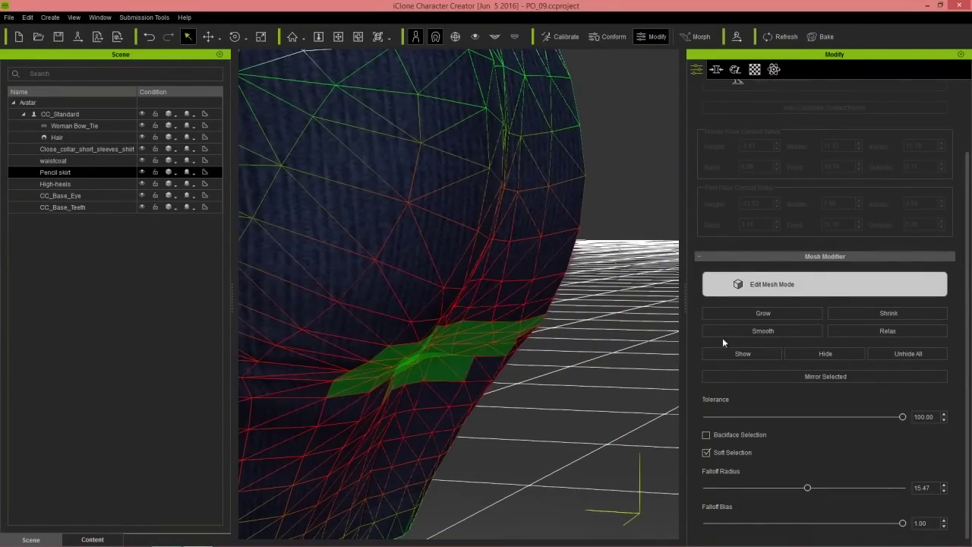
left_click(732, 334)
left_click(734, 335)
right_click_drag(502, 384, 448, 386)
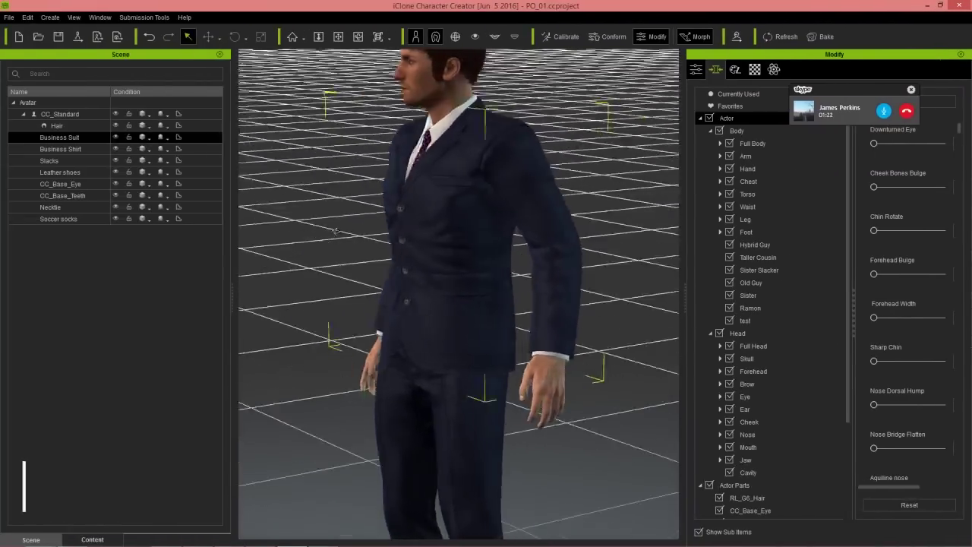
Display the Business Suit in X-Ray mode and turn off Hide Inner Mesh for the Business Shirt
left_click(149, 138)
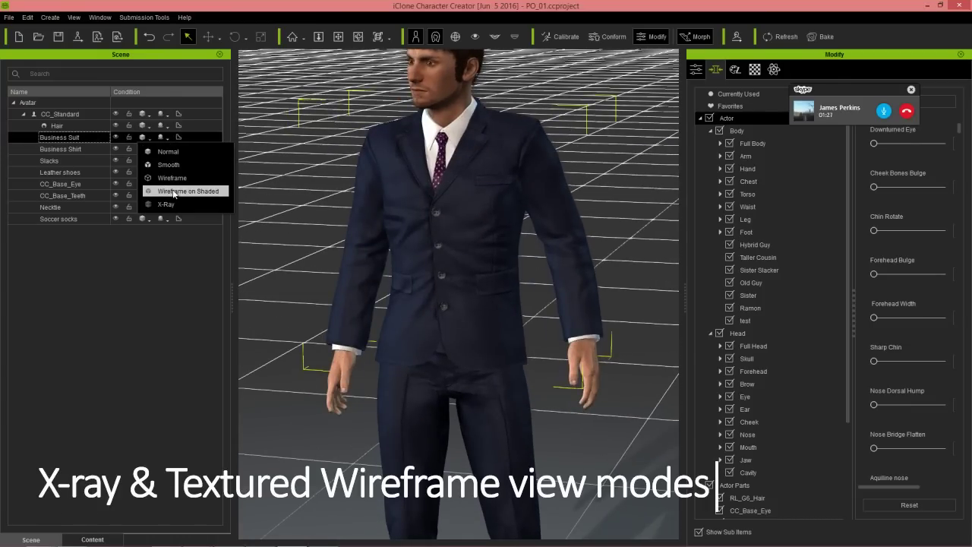
left_click(171, 199)
left_click(448, 244)
left_click(488, 262)
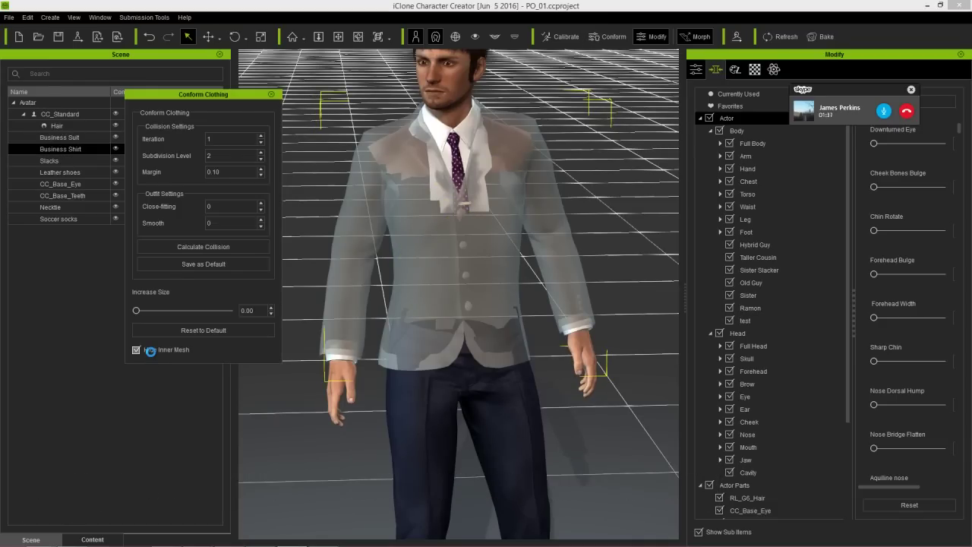
left_click(150, 351)
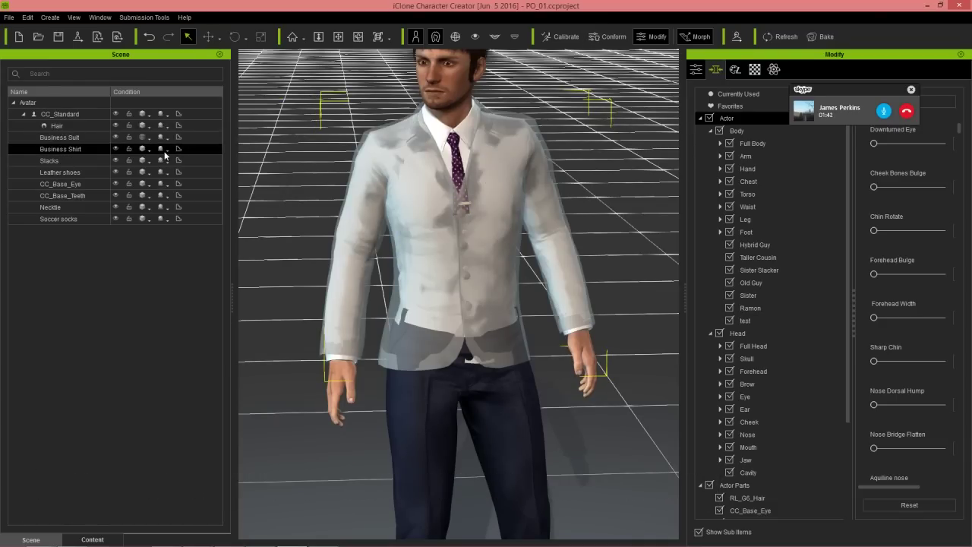
Display the Business Suit as Wireframe on Shaded, and open the view mode options of the Slacks
right_click(139, 140)
left_click(182, 193)
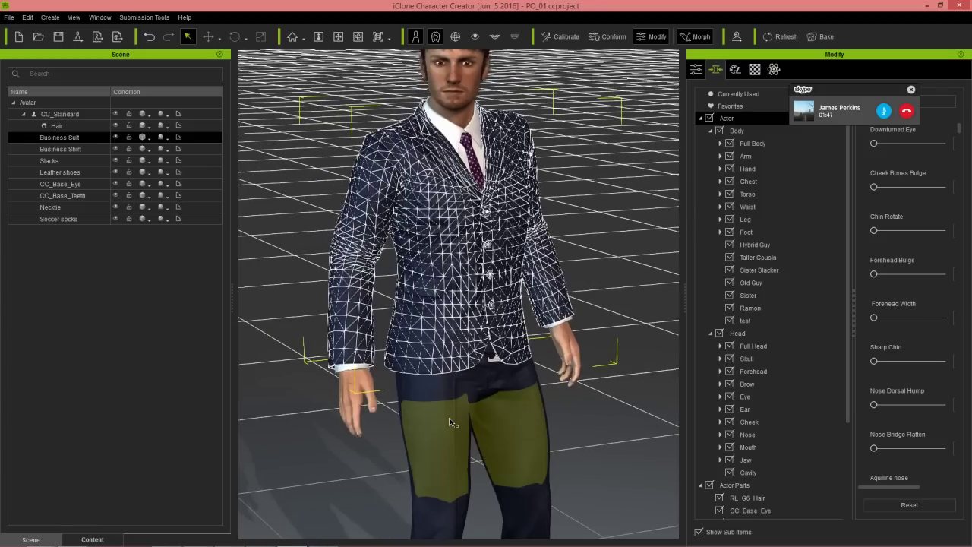
left_click(449, 422)
double_click(149, 162)
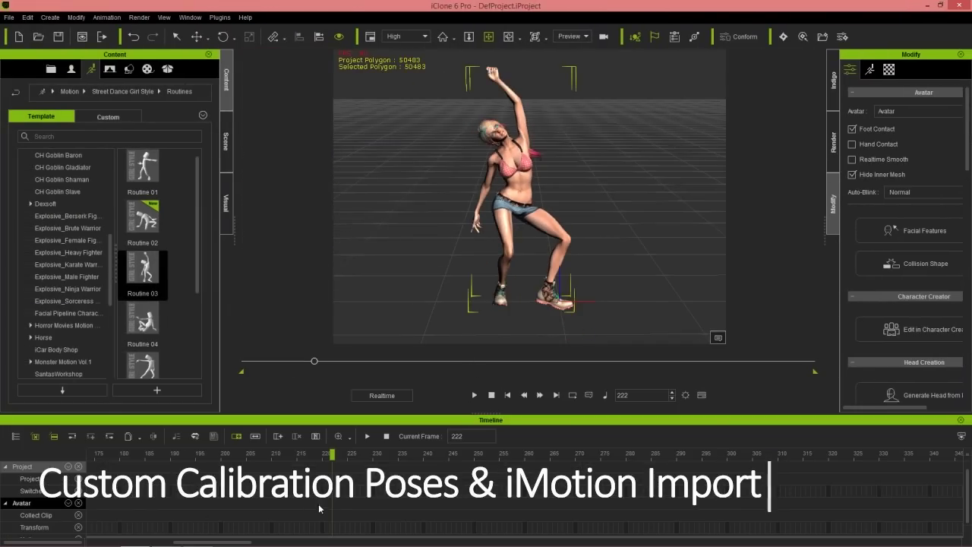
In iClone, export the dance pose at frame 222 to the desktop as iMotion file "test pose", and apply it to the Character Creator avatar
left_click(332, 519)
right_click(335, 517)
left_click(402, 467)
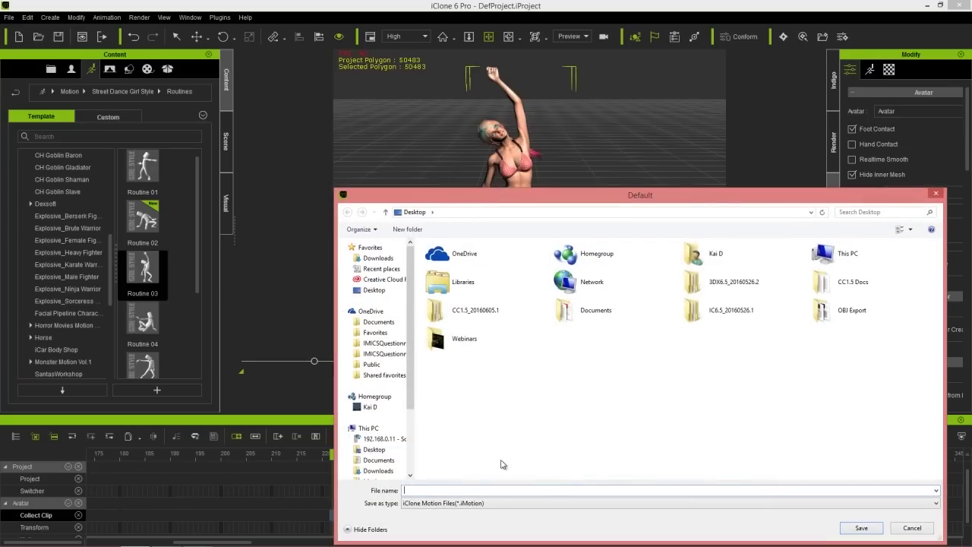
key("Return")
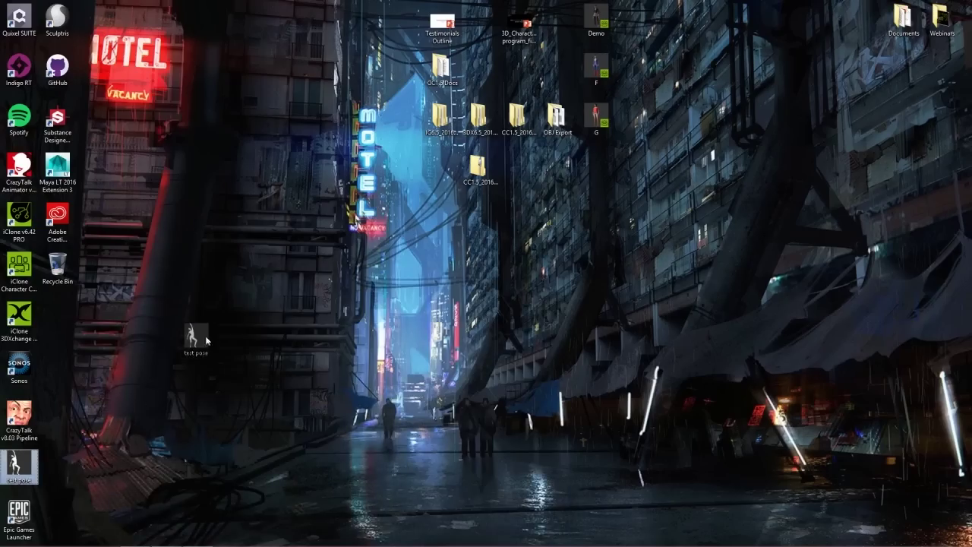
left_click_drag(225, 311, 225, 309)
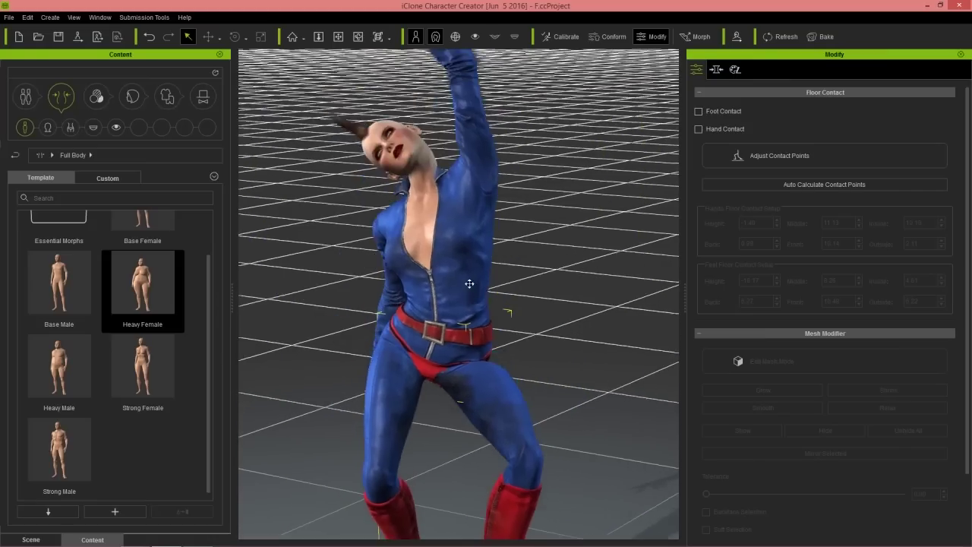
Check the avatar's skeleton in Bone Edit Mode, turn that mode off, and move the hips slightly downward in Pose Editing
left_click(753, 65)
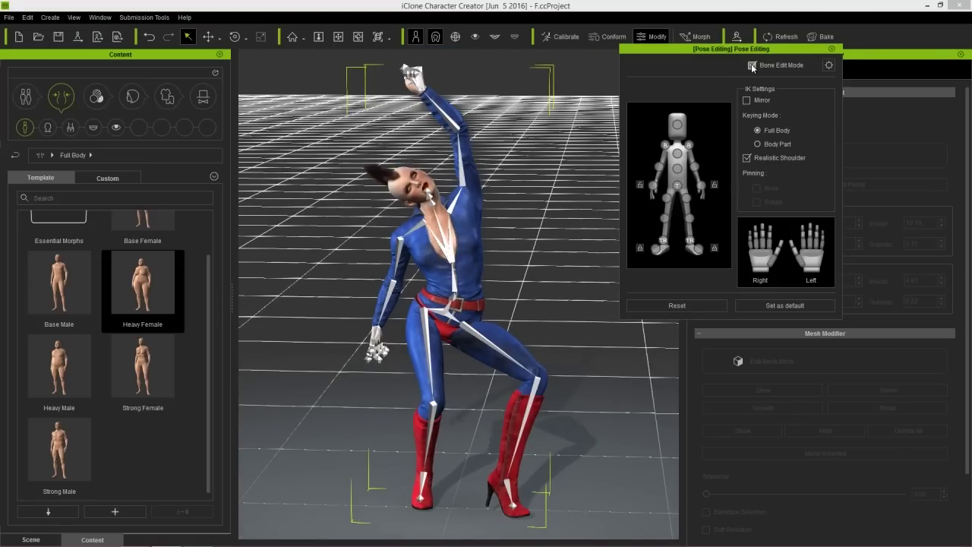
left_click(752, 66)
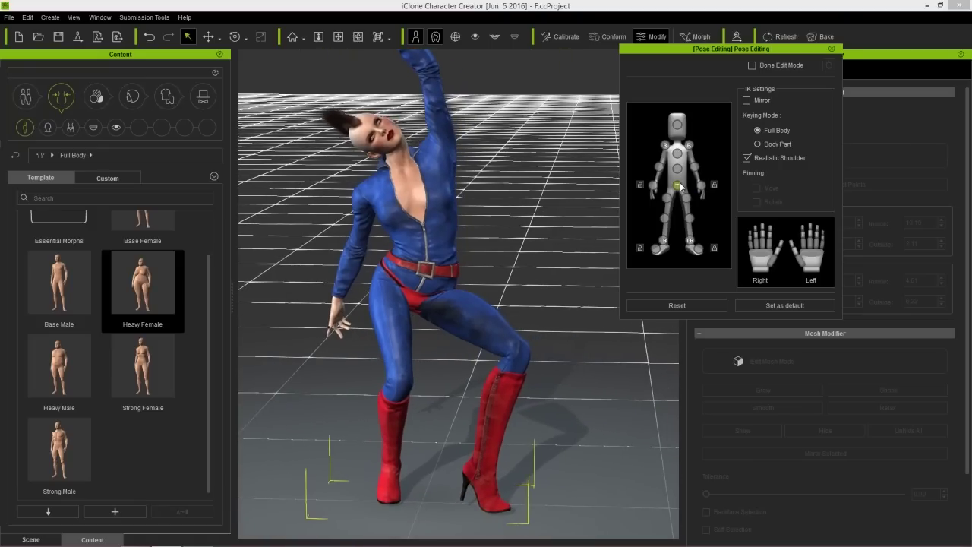
left_click(681, 187)
mouse_move(443, 267)
left_mouse_down()
mouse_move(473, 275)
mouse_move(485, 263)
mouse_move(445, 279)
left_mouse_up()
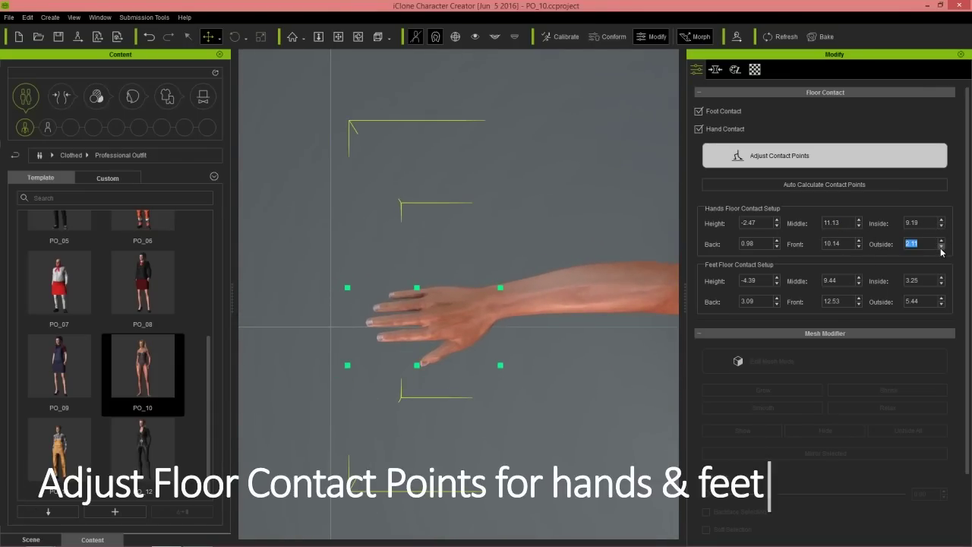
Set the feet floor contact height to -16.90 for the avatar wearing the High-heels_C shoes
key("shift+Tab")
key("shift+Tab")
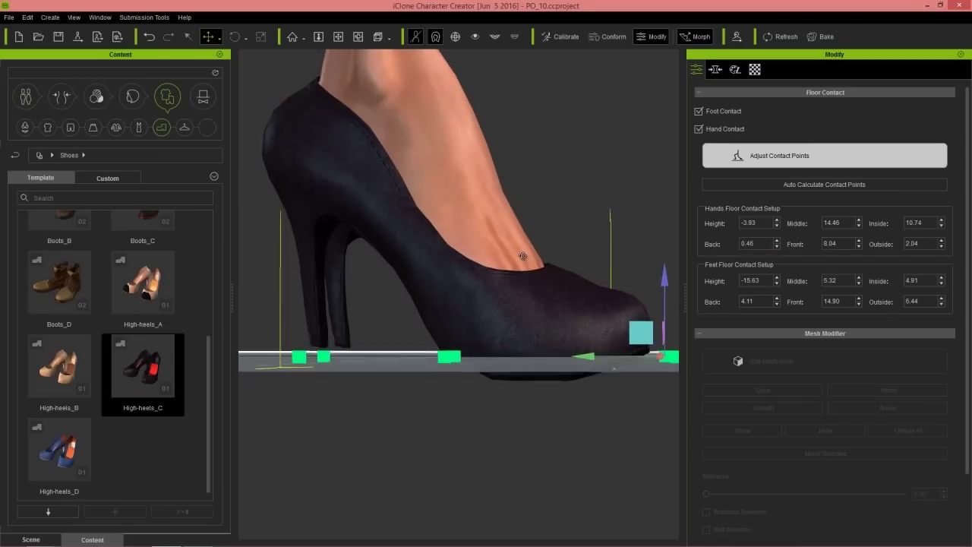
left_click(778, 285)
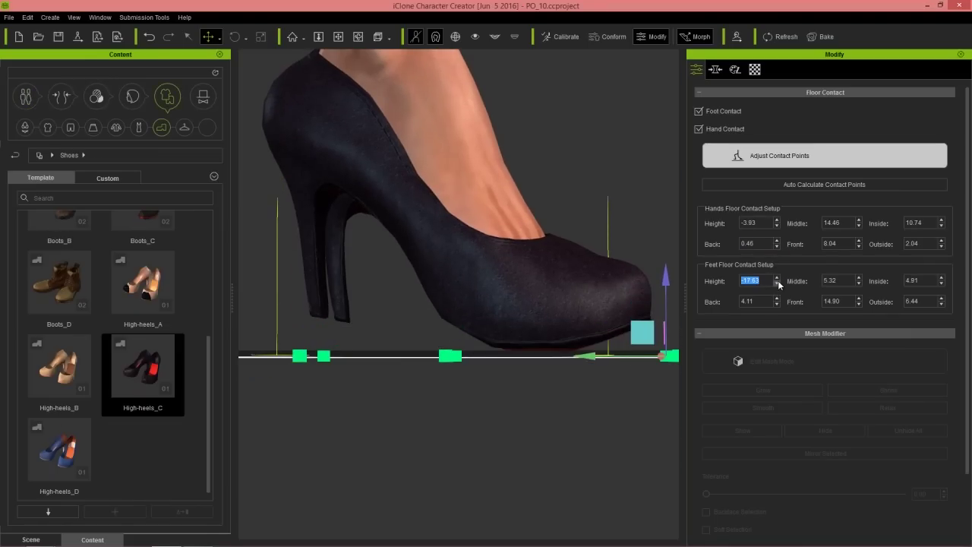
left_click(777, 279)
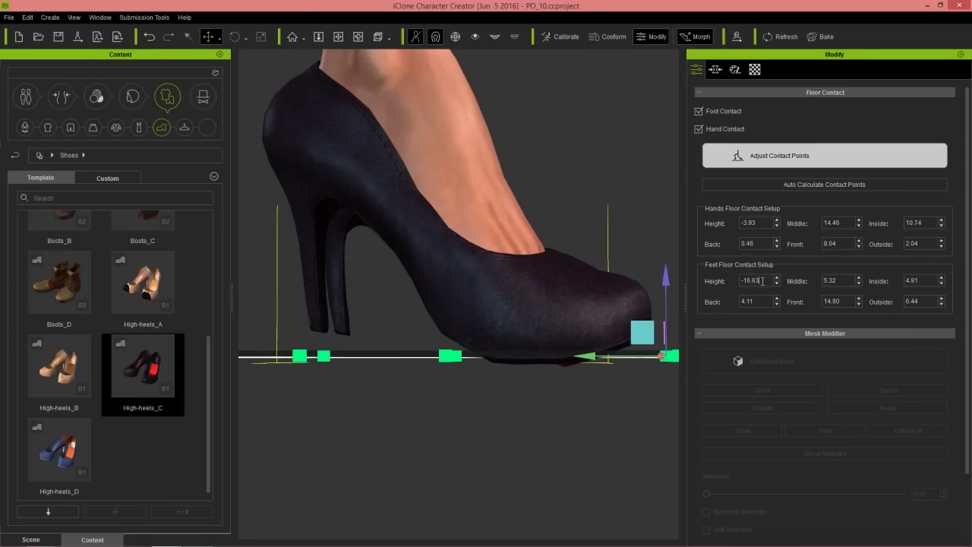
key("Return")
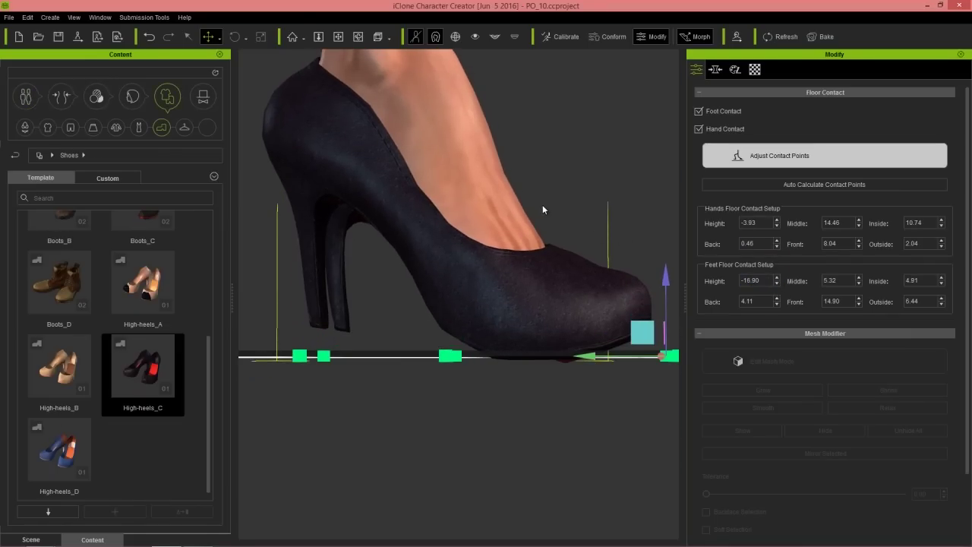
scroll(543, 210, "down", 5)
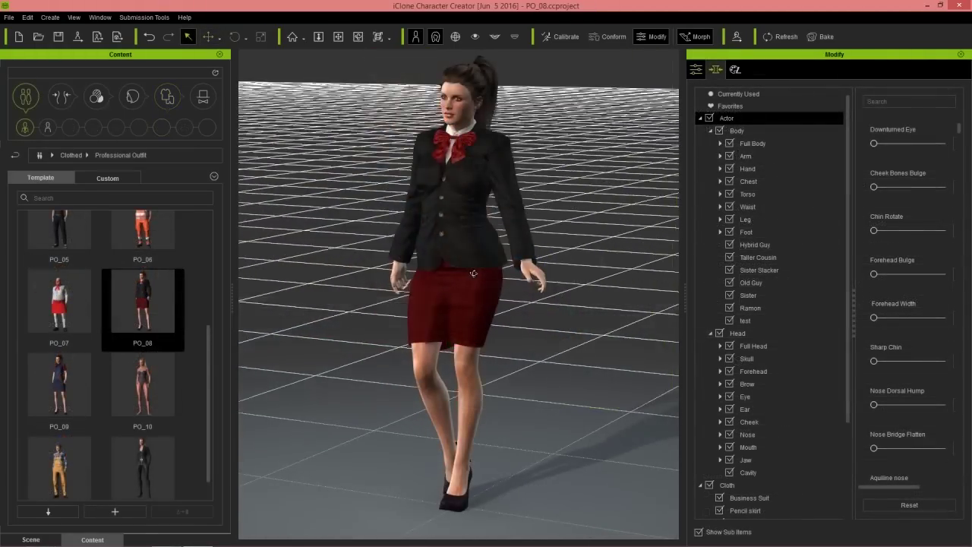
mouse_move(474, 273)
right_mouse_down()
mouse_move(566, 258)
mouse_move(585, 247)
mouse_move(601, 201)
mouse_move(386, 294)
mouse_move(486, 283)
right_mouse_up()
middle_click_drag(508, 218, 511, 237)
right_click_drag(551, 259, 513, 247)
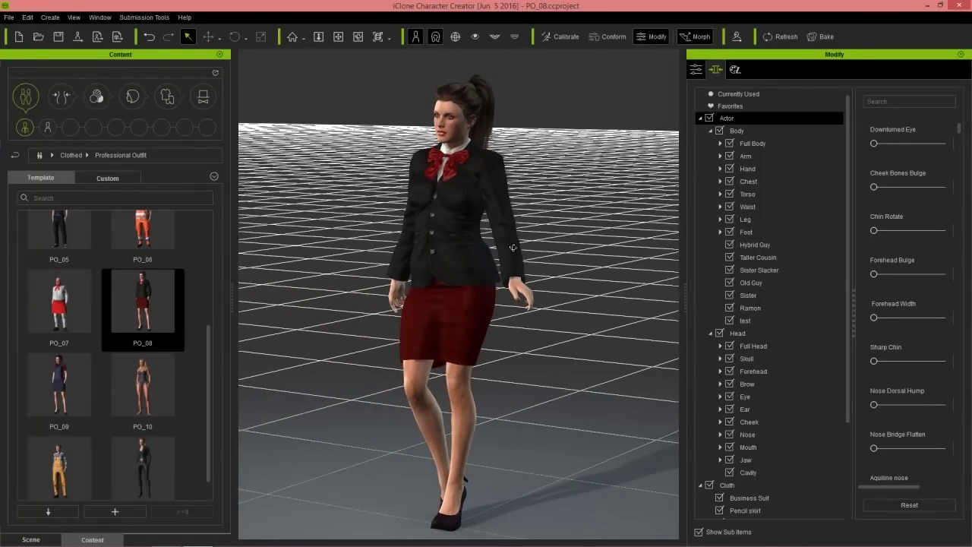
right_click_drag(490, 248, 452, 251)
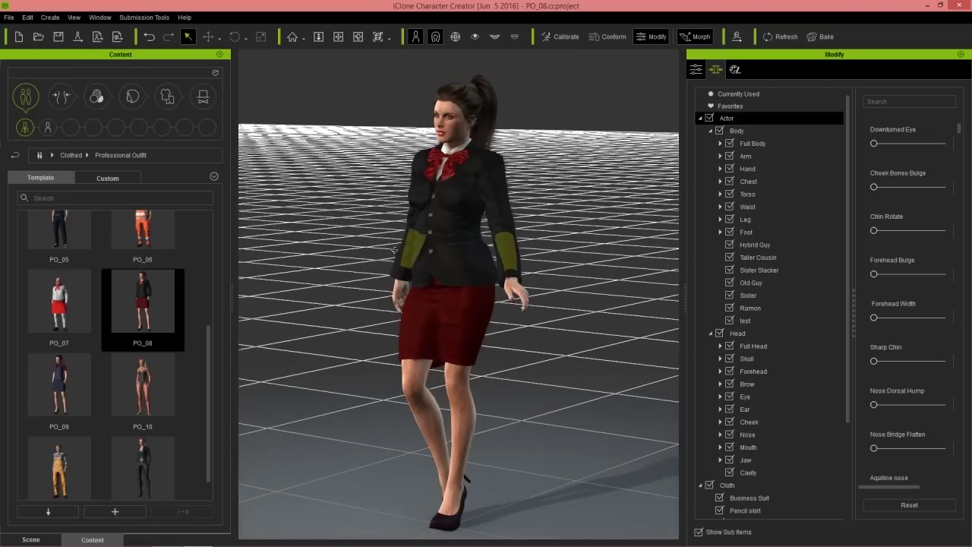
middle_click_drag(443, 267, 441, 249)
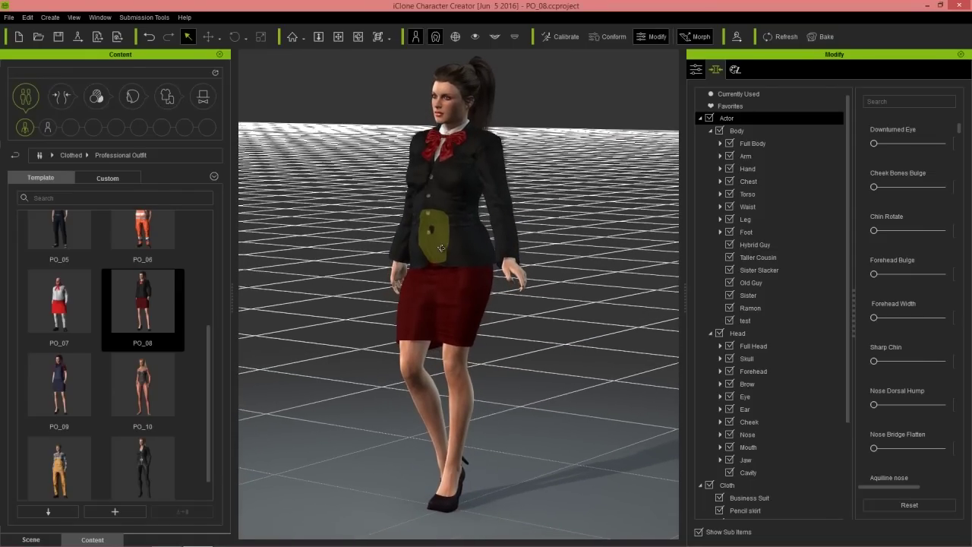
right_click_drag(441, 248, 443, 254)
Load the Demo character file from the desktop into Character Creator in place of the business-suit avatar
key("super+d")
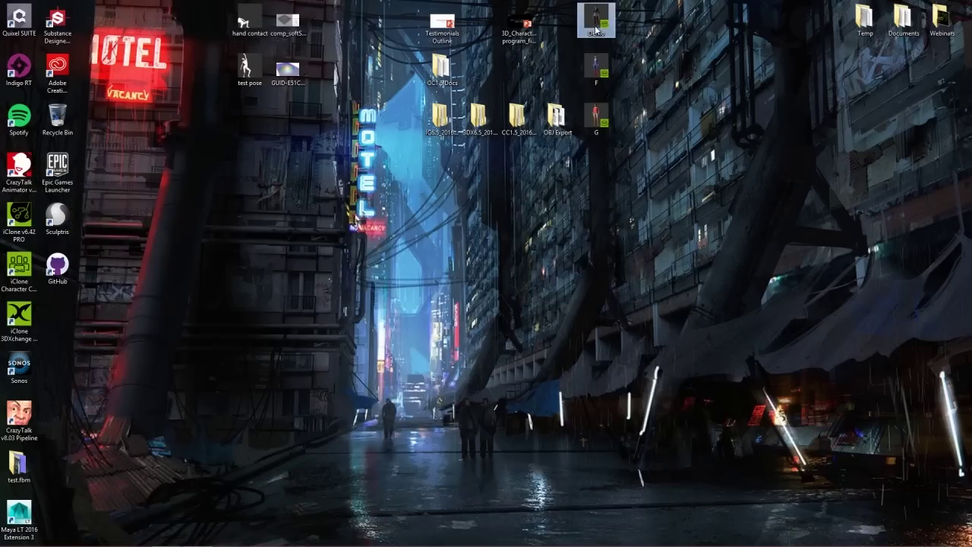
left_click_drag(596, 19, 539, 224)
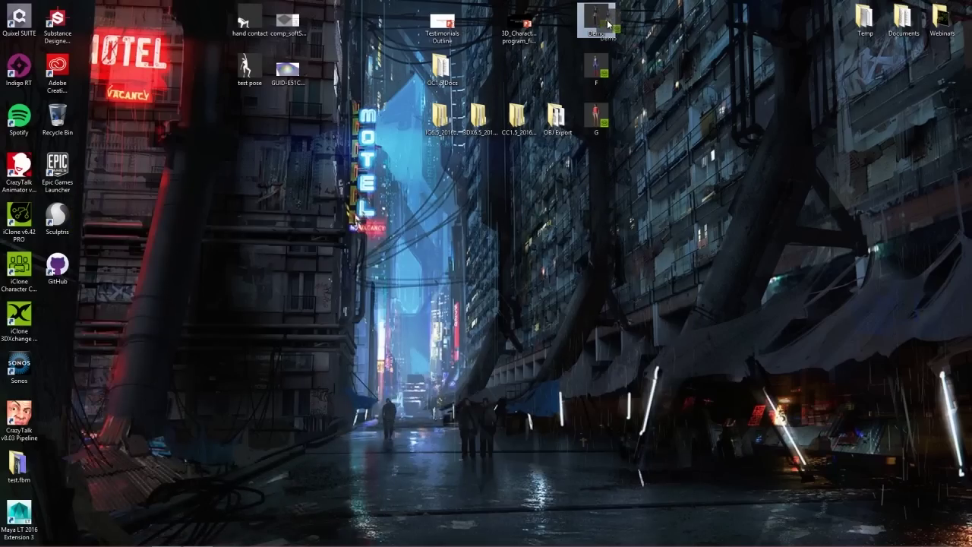
key("alt+Tab")
key("alt+Tab")
left_click_drag(616, 91, 441, 220)
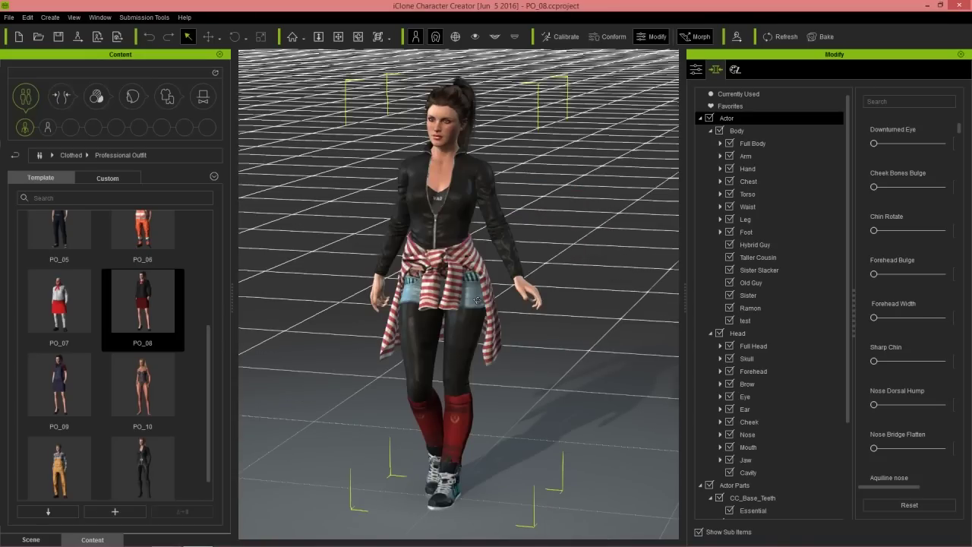
right_click_drag(477, 300, 447, 277)
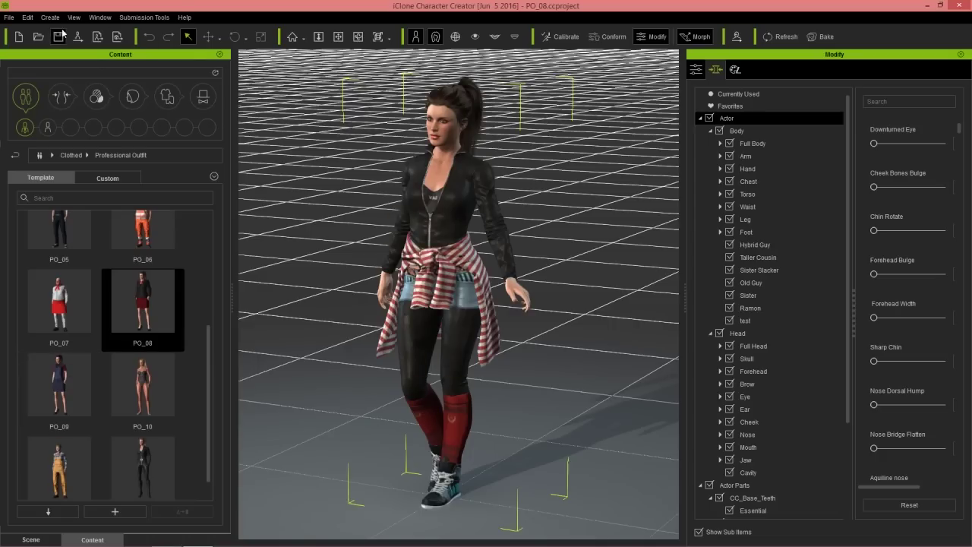
Export the clothed character to the desktop as FBX file "lady", toggling the Include Motion option in the export settings
left_click(11, 18)
mouse_move(58, 140)
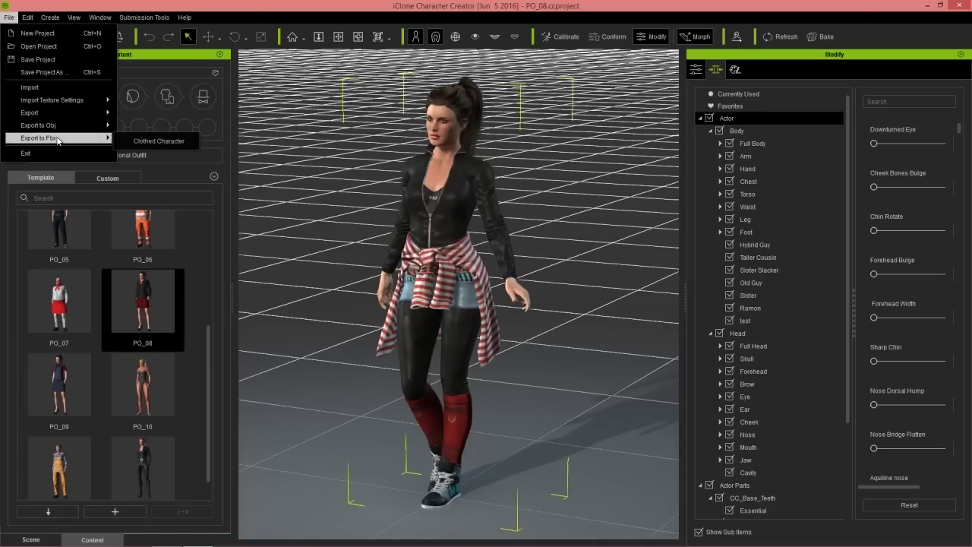
left_click(168, 141)
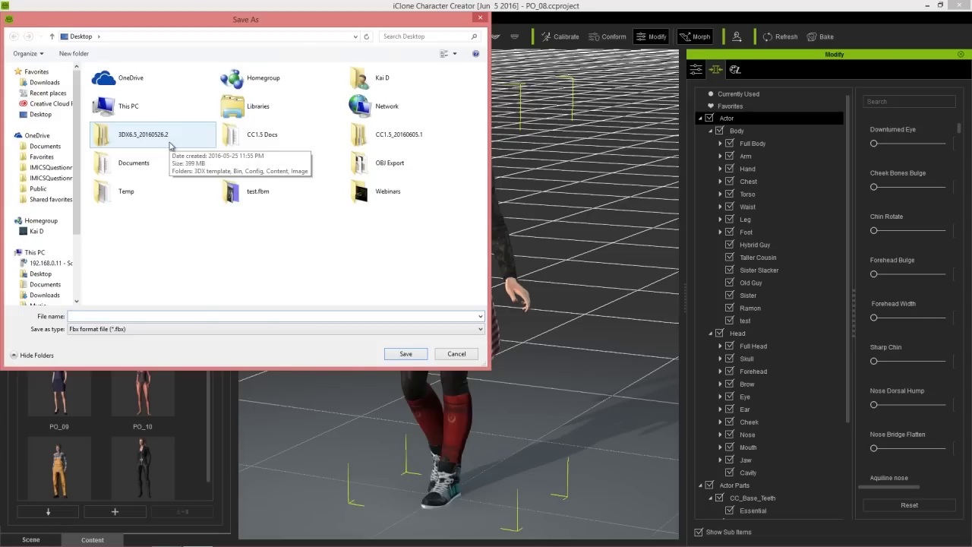
type("test")
key("Return")
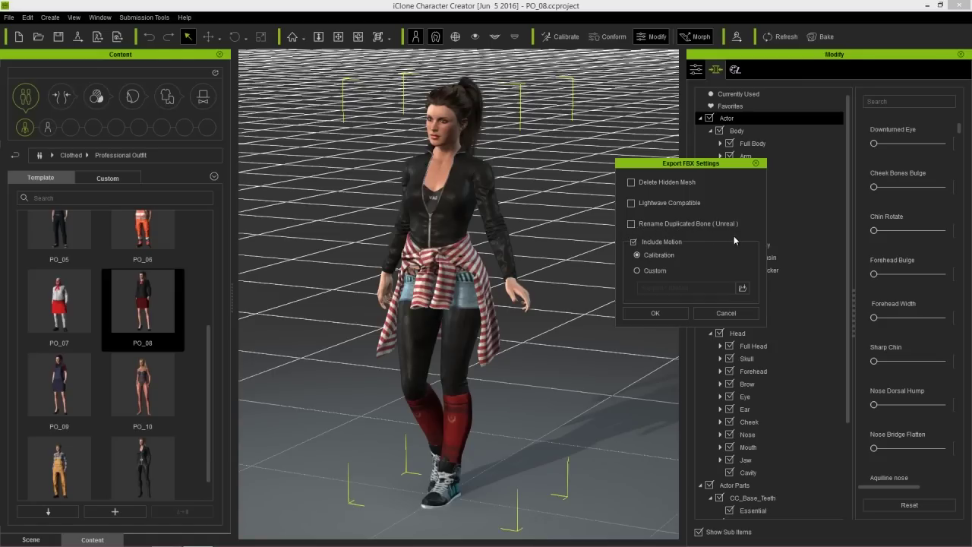
left_click(663, 244)
left_click(655, 313)
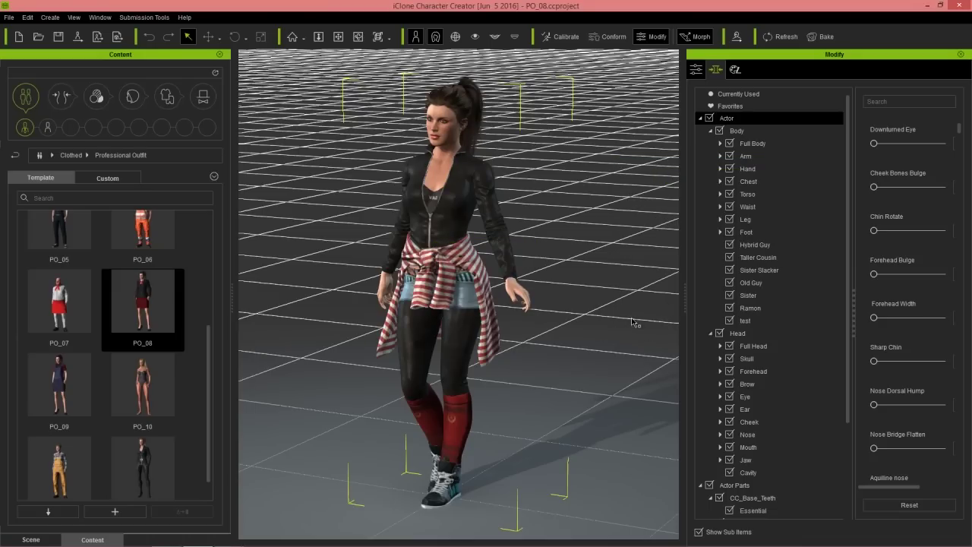
Check the exported lady.fbxkey and lady.fbx files on the desktop, and import lady.fbx into Maya LT
key("super+d")
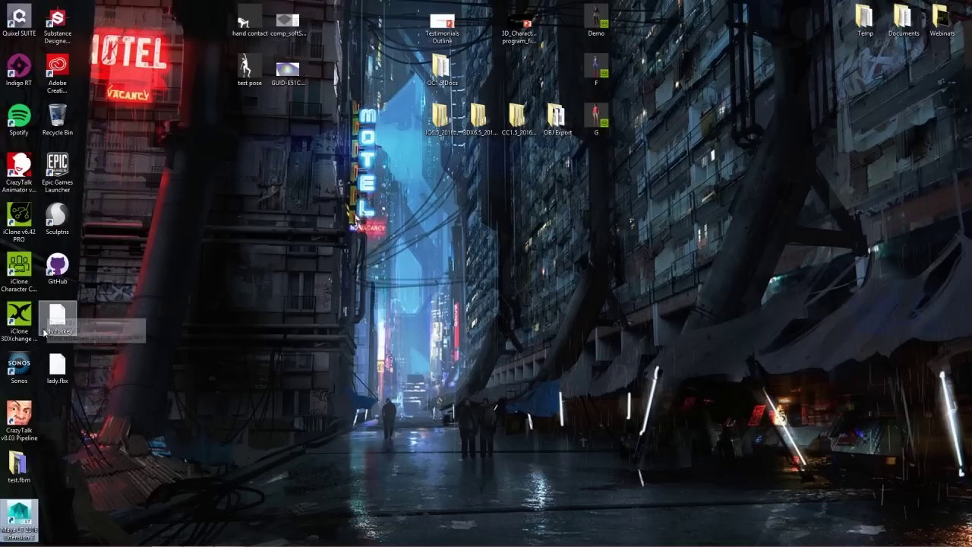
mouse_move(59, 320)
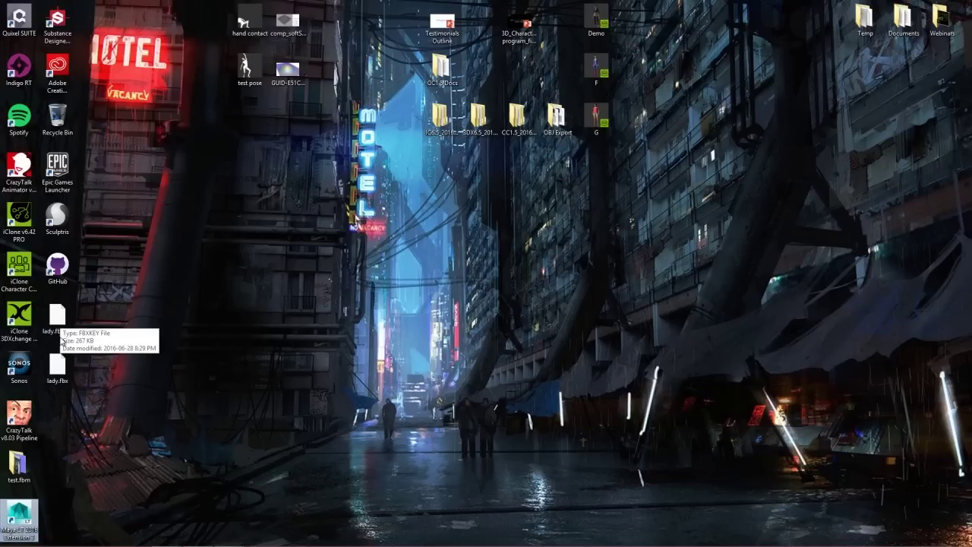
mouse_move(67, 365)
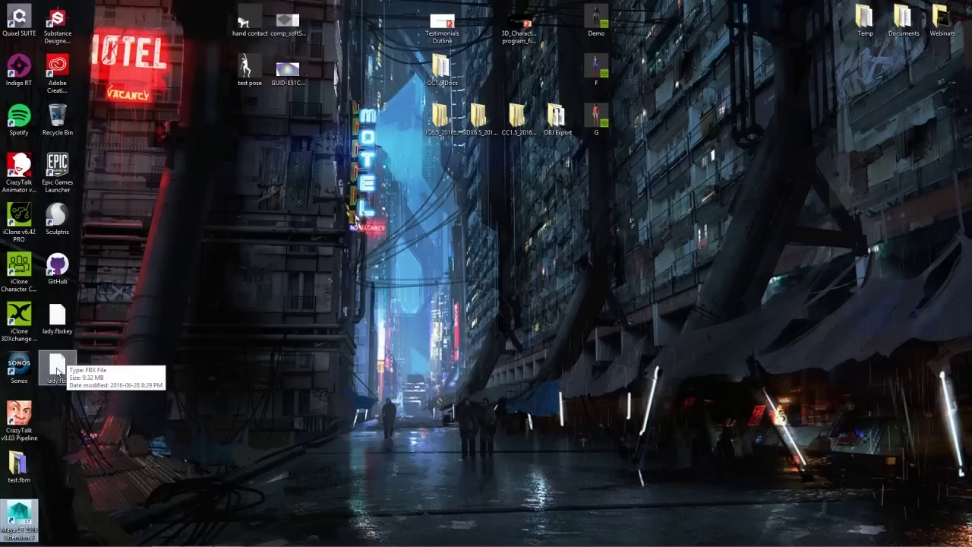
left_click_drag(56, 378, 403, 270)
key("alt+Tab")
key("alt+Tab")
left_click_drag(345, 302, 417, 272)
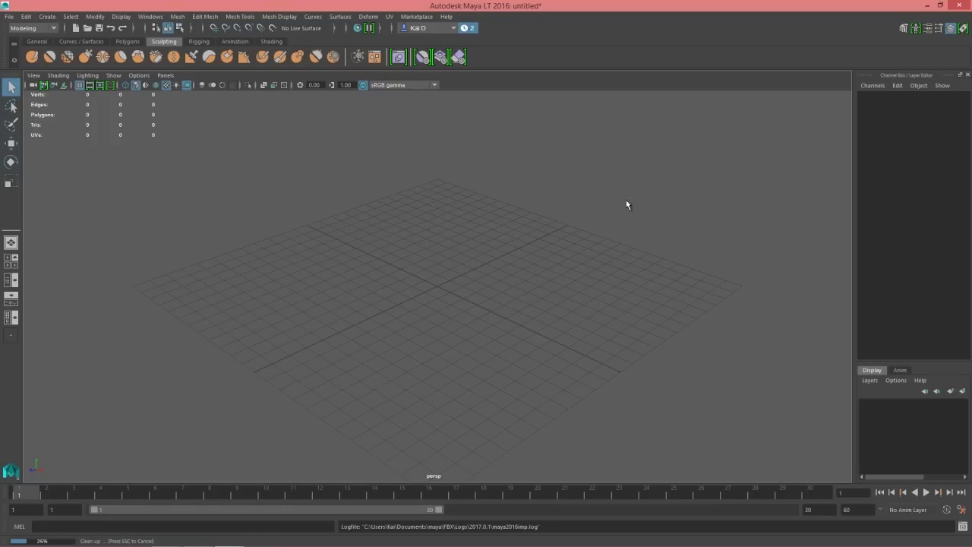
Show the imported character with textures, inspect it from shoes to head, and close Maya LT without saving the scene
key("6")
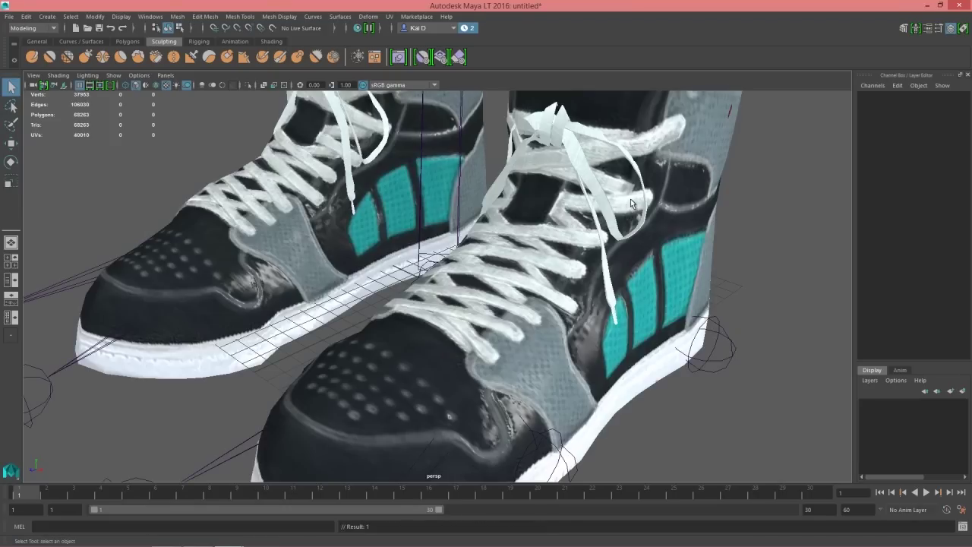
scroll(636, 191, "down", 5)
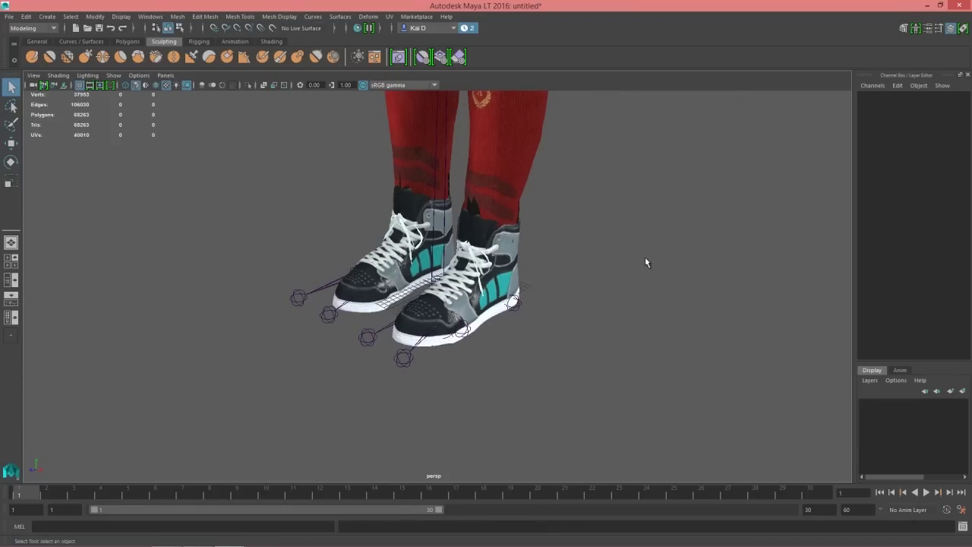
middle_click_drag(603, 199, 589, 472, "alt")
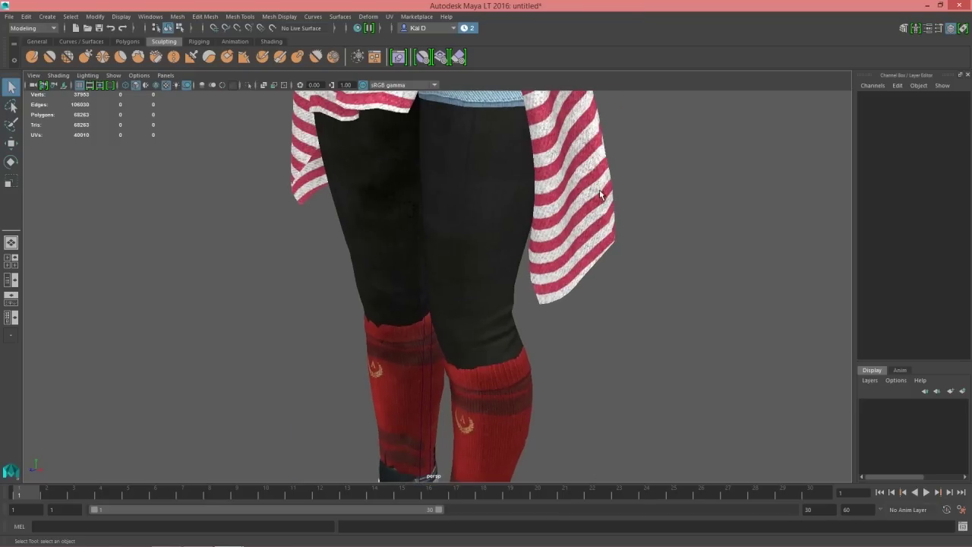
scroll(600, 187, "down", 3)
middle_click_drag(599, 181, 607, 213, "alt")
left_click_drag(607, 213, 586, 441, "alt")
scroll(579, 323, "down", 5)
left_click_drag(582, 333, 606, 341, "alt")
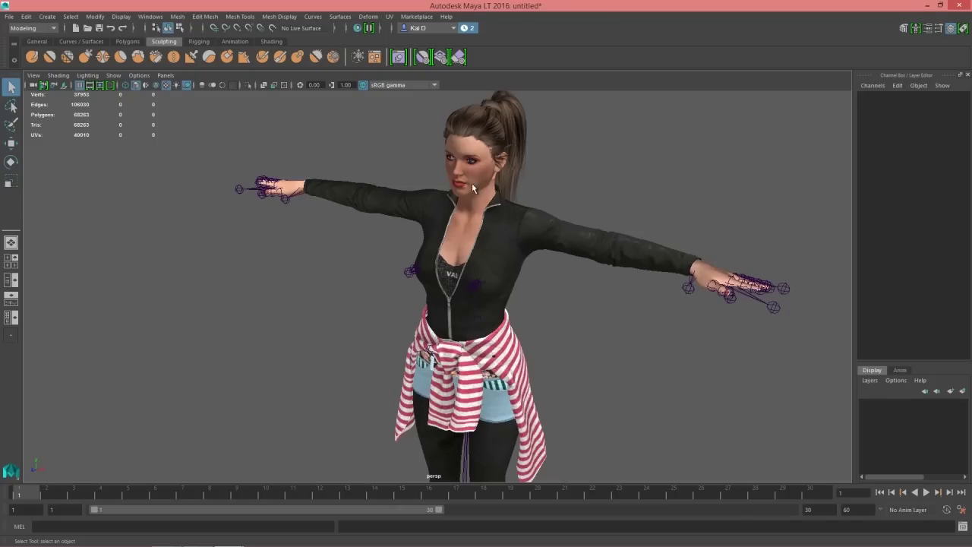
left_click(959, 7)
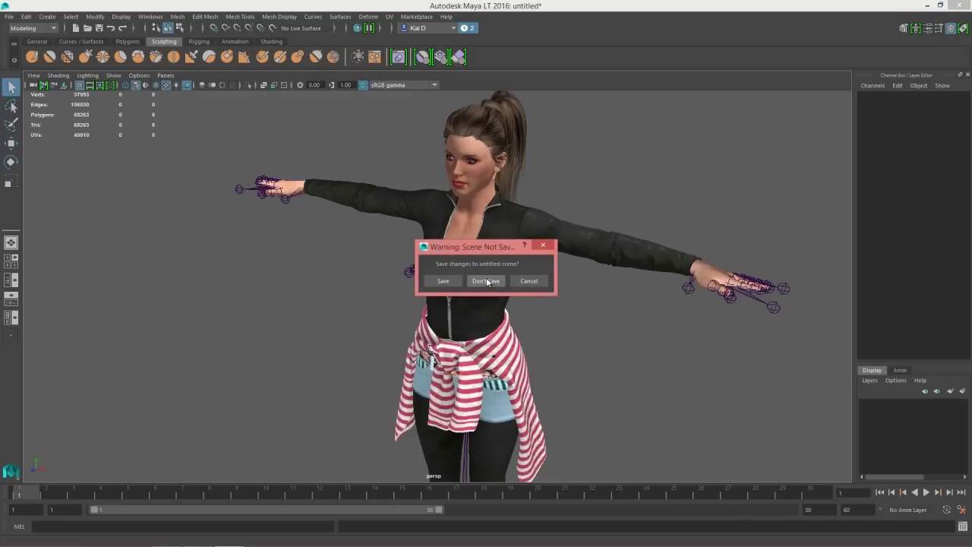
left_click(483, 280)
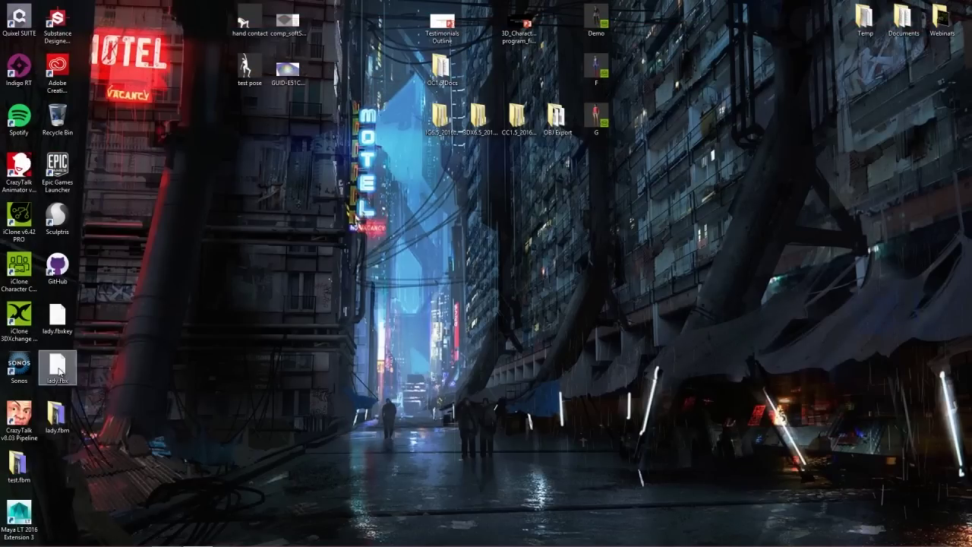
Import lady.fbx from the desktop into Character Creator with the Default nude template, accepting the listed asset types and cloth layers
left_click_drag(58, 370, 133, 304)
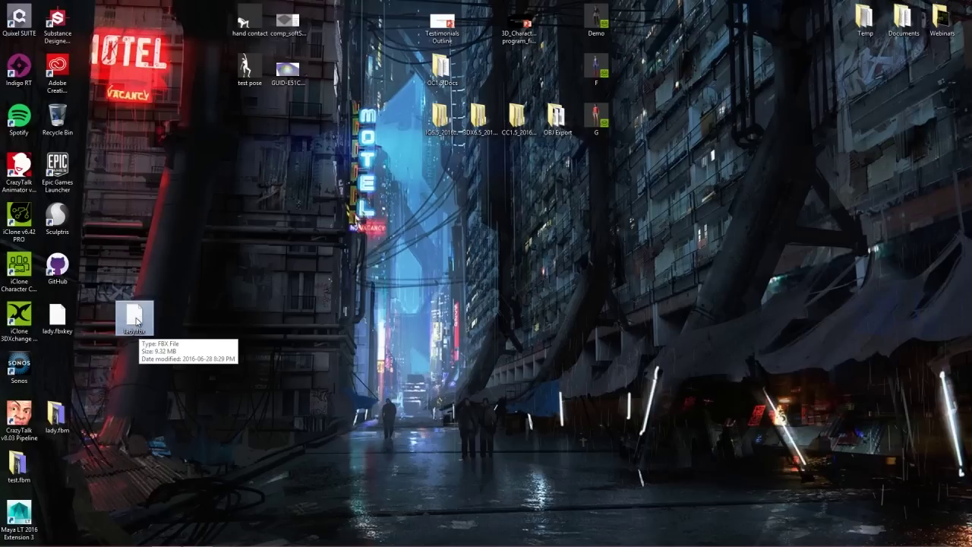
left_click_drag(134, 315, 475, 238)
key("alt+Tab")
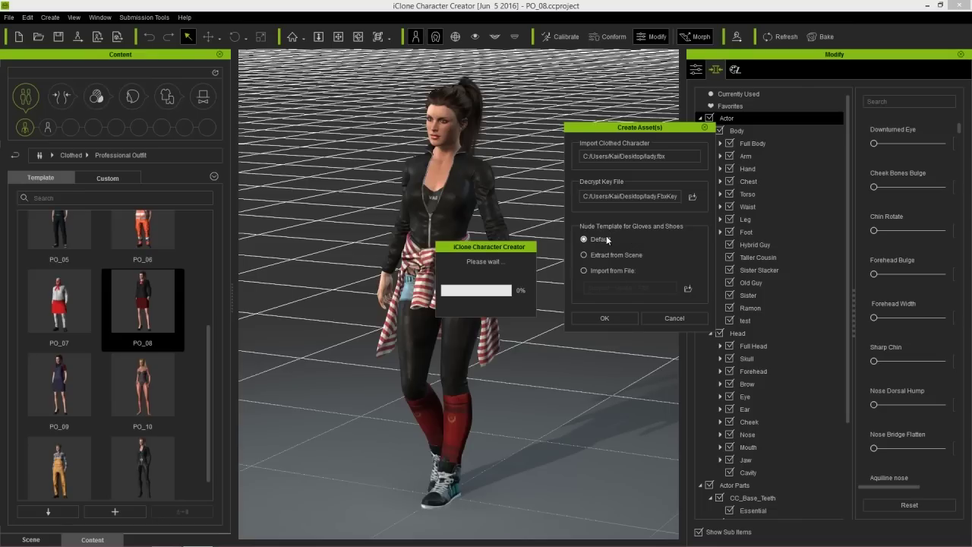
left_click(619, 320)
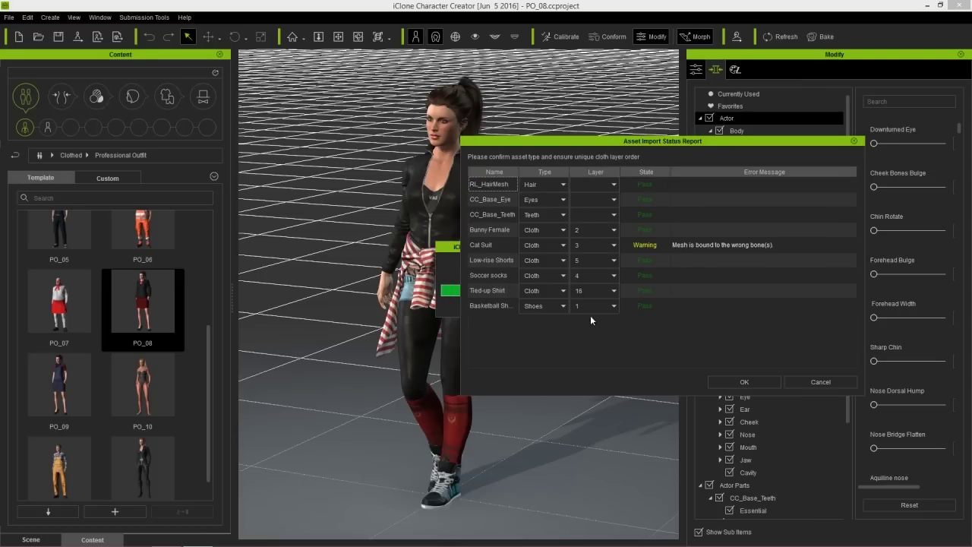
left_click(751, 381)
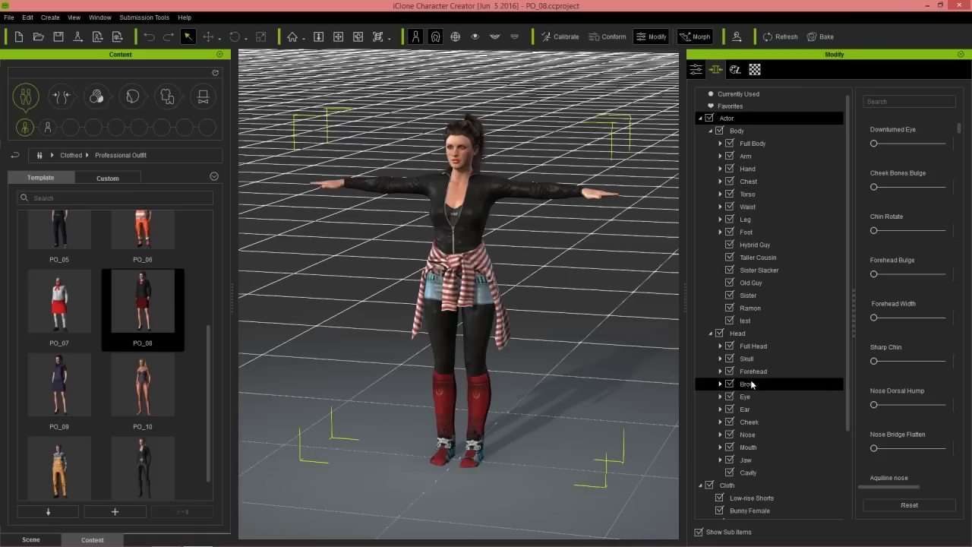
Open the Cloth Layer Settings and move the Basketball Shoes directly above the Soccer socks in the outfit order
mouse_move(590, 260)
right_mouse_down()
mouse_move(528, 260)
mouse_move(591, 261)
right_mouse_up()
middle_click_drag(590, 260, 612, 214)
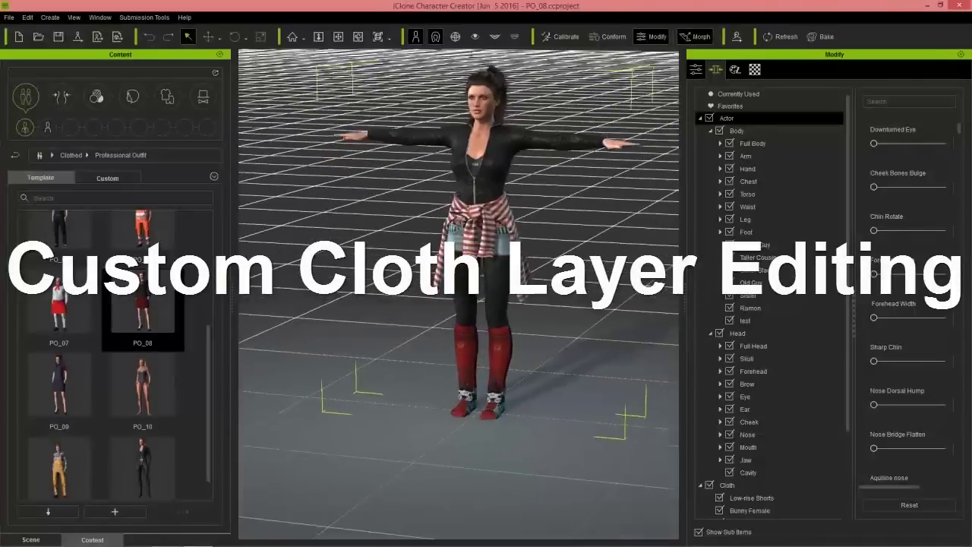
middle_click_drag(574, 336, 589, 273)
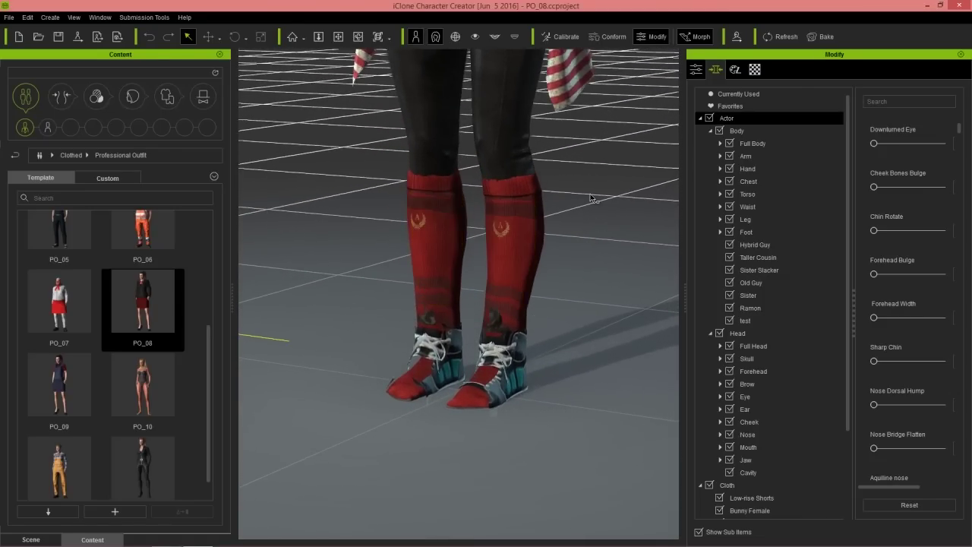
left_click(73, 17)
left_click(126, 73)
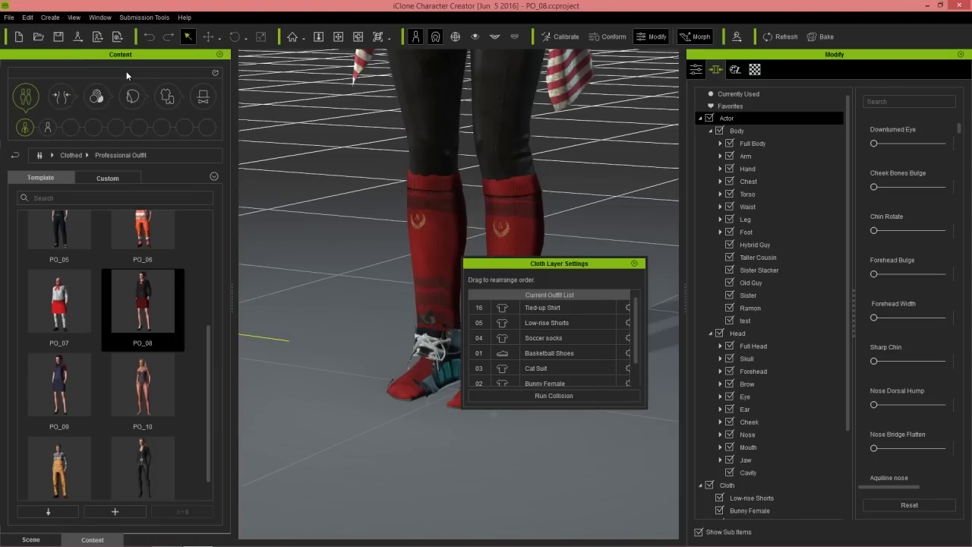
left_click_drag(609, 264, 723, 119)
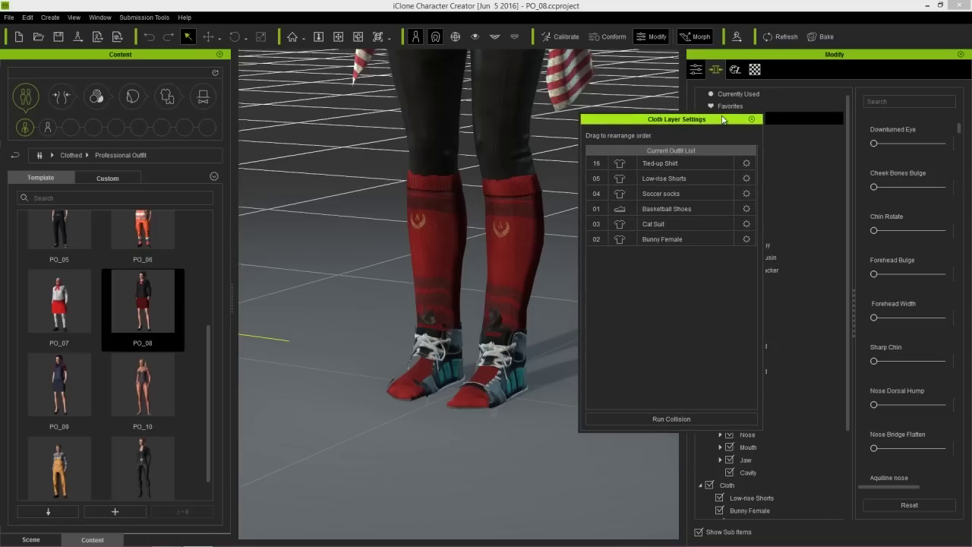
left_click(669, 208)
left_click_drag(673, 209, 662, 187)
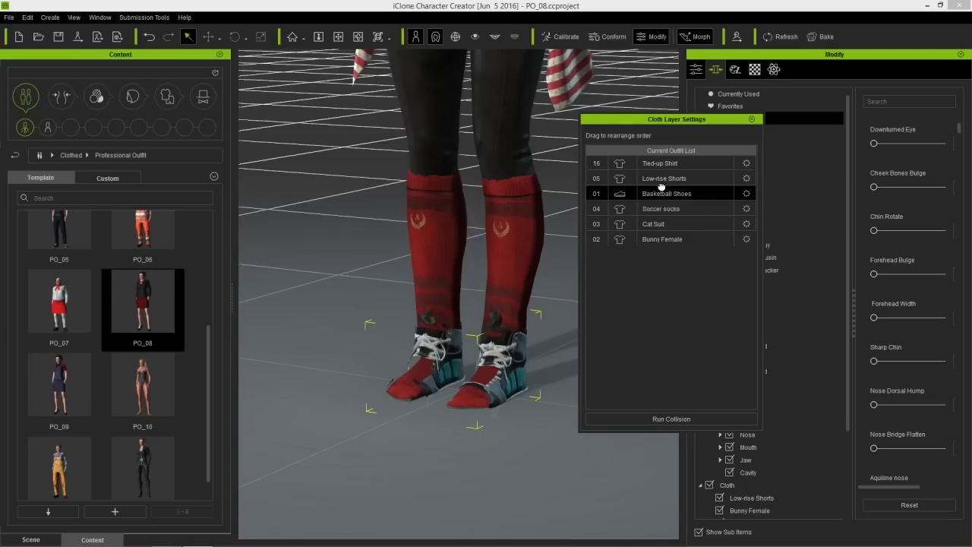
Run the collision calculation for the reordered outfit layers and close the Cloth Layer Settings
left_click(673, 419)
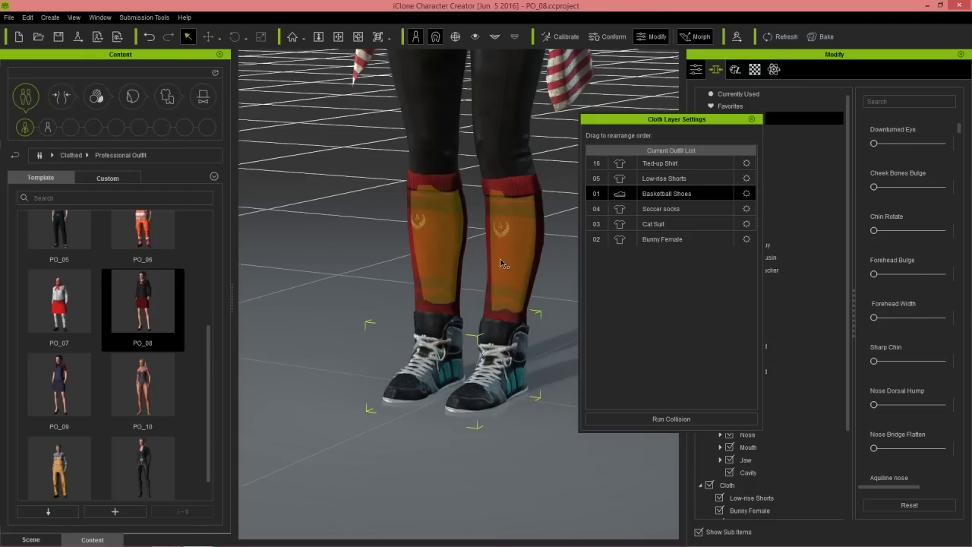
scroll(505, 283, "down", 3)
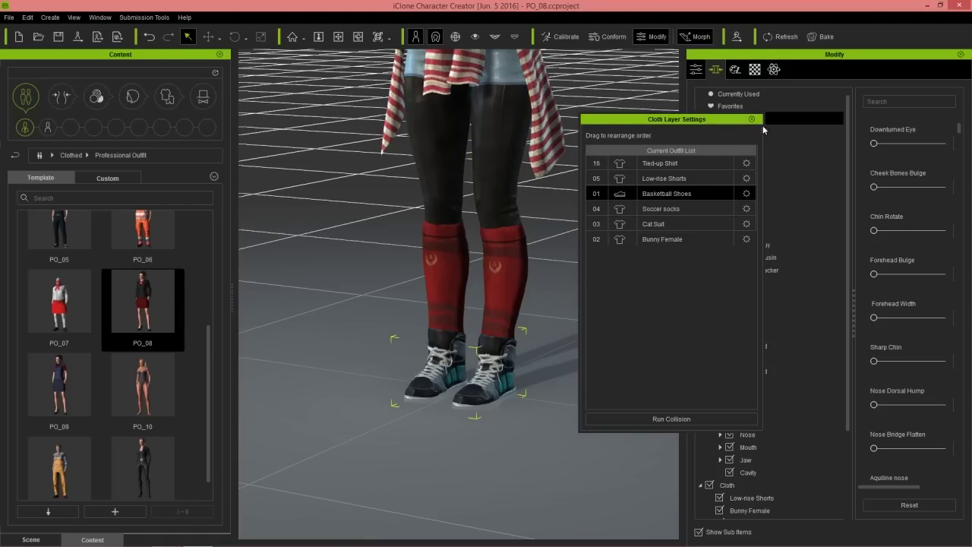
left_click(753, 120)
Preview calibration poses 06, 08 and 09 on the whole character, and close Calibration without applying a pose
middle_click_drag(566, 108, 558, 229)
scroll(555, 281, "down", 1)
middle_click_drag(542, 169, 535, 328)
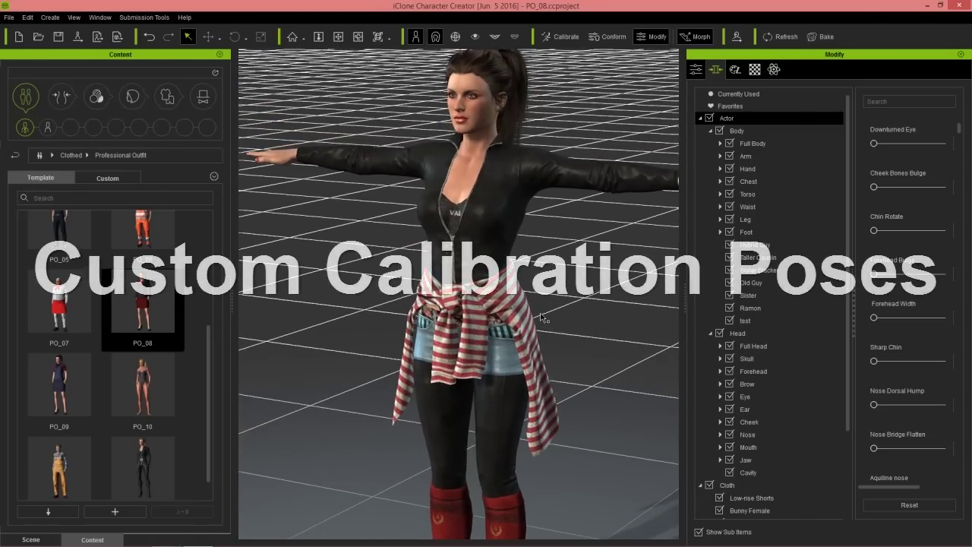
middle_click_drag(530, 253, 512, 211)
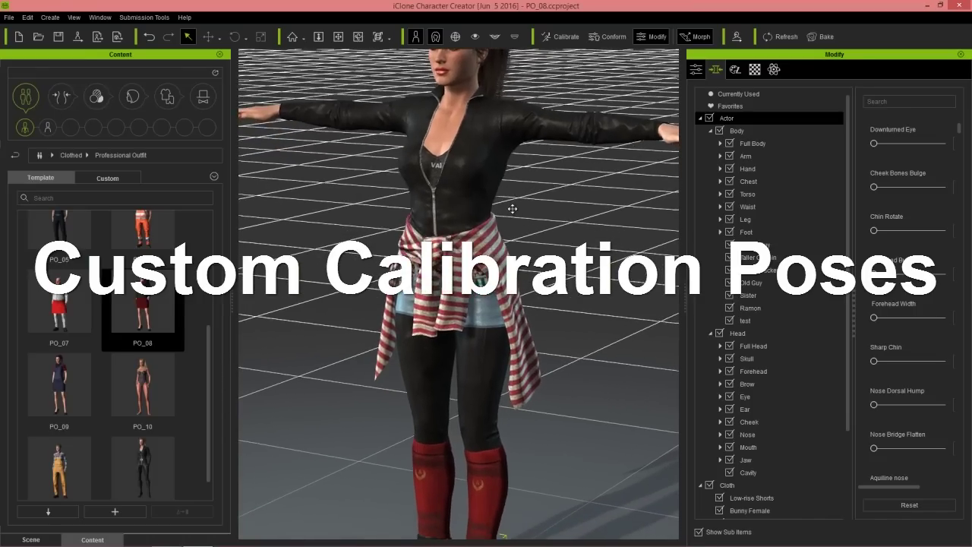
scroll(518, 236, "down", 2)
middle_click_drag(521, 244, 561, 105)
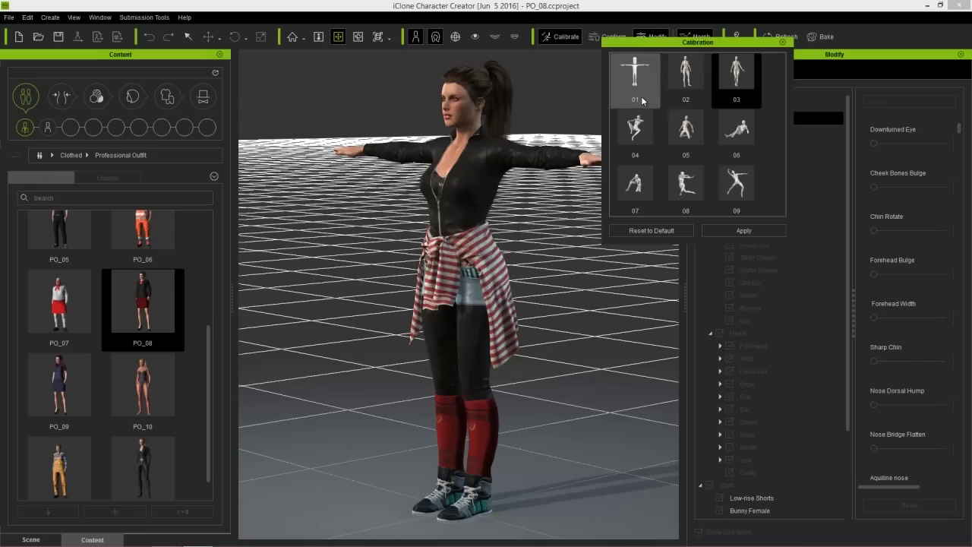
left_click(740, 129)
left_click(703, 190)
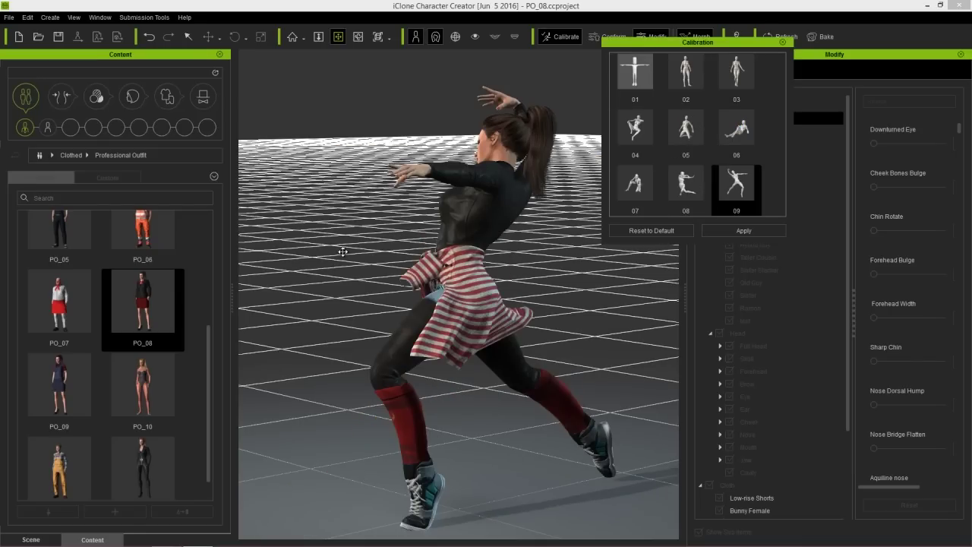
left_click(736, 184)
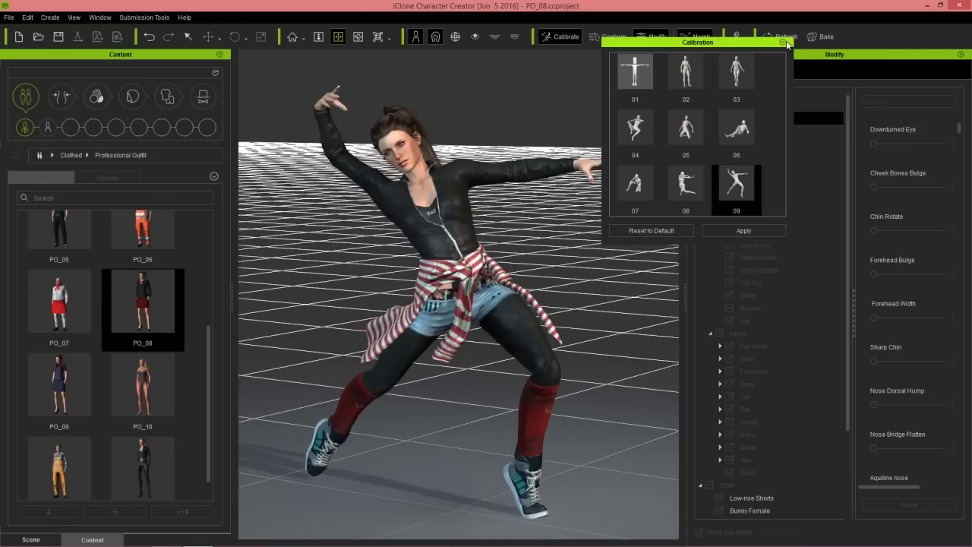
left_click(785, 44)
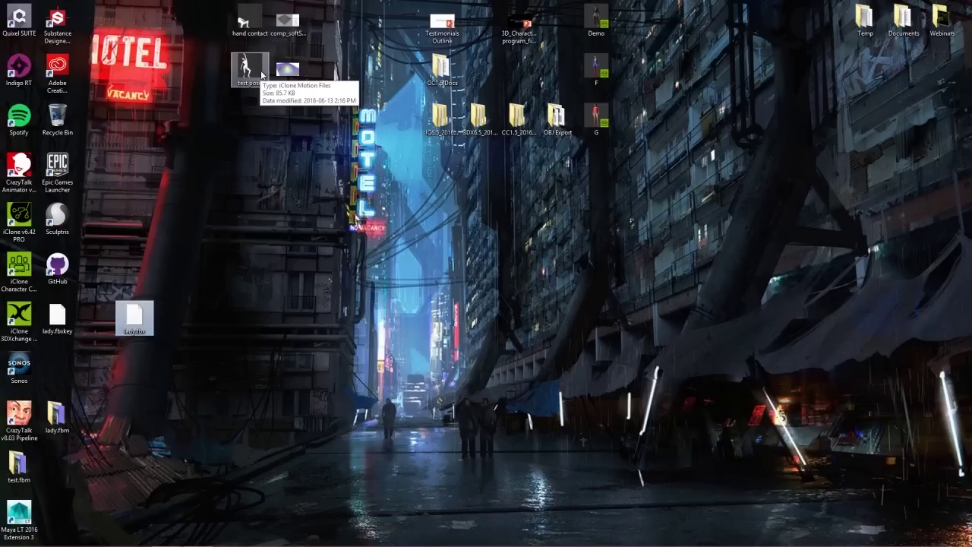
Apply the test pose iClone motion file from the desktop to the character in Character Creator
left_click_drag(262, 74, 471, 254)
key("alt+Tab")
key("alt+Tab")
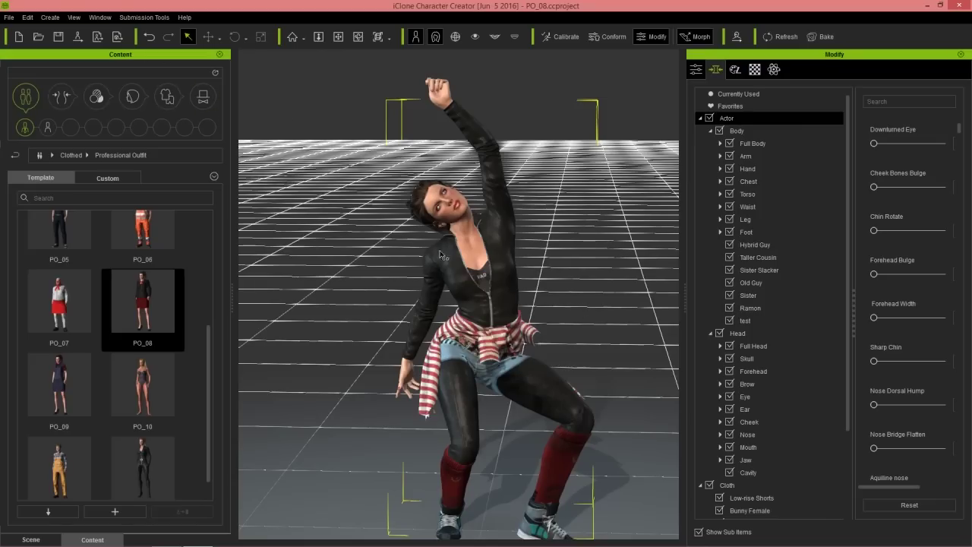
Open Pose Editing for the posed character and shift the left foot slightly
left_click(27, 17)
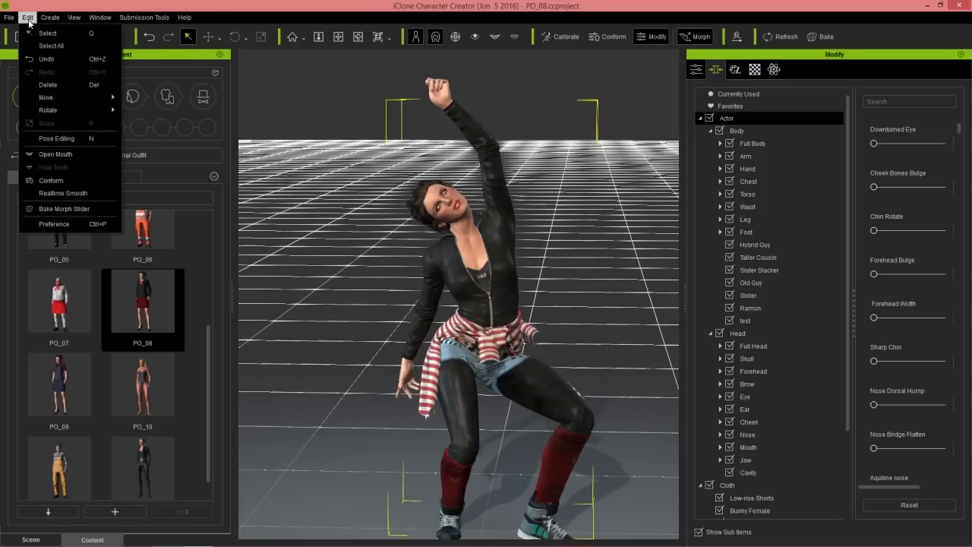
left_click(94, 135)
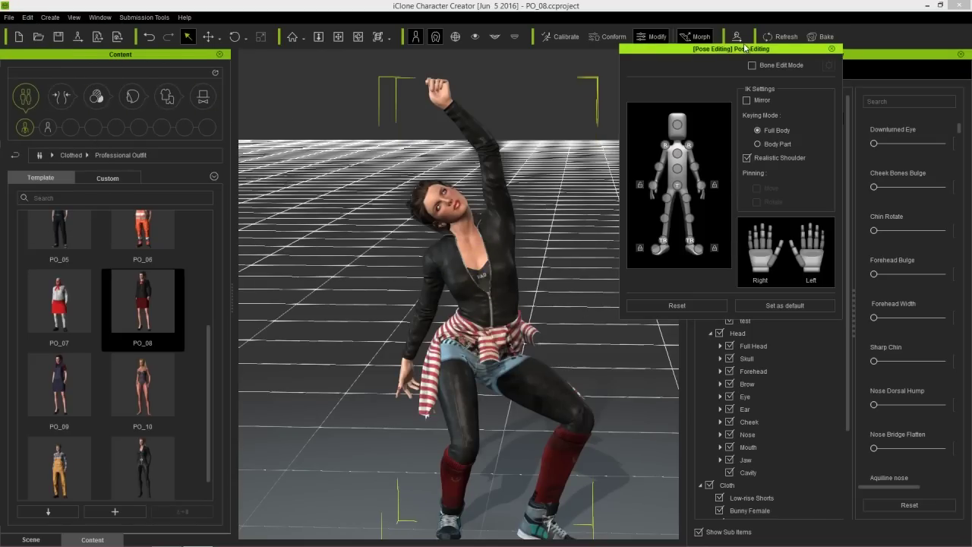
left_click_drag(744, 49, 740, 88)
middle_click_drag(575, 323, 526, 297)
scroll(537, 239, "down", 3)
right_click_drag(527, 306, 522, 291)
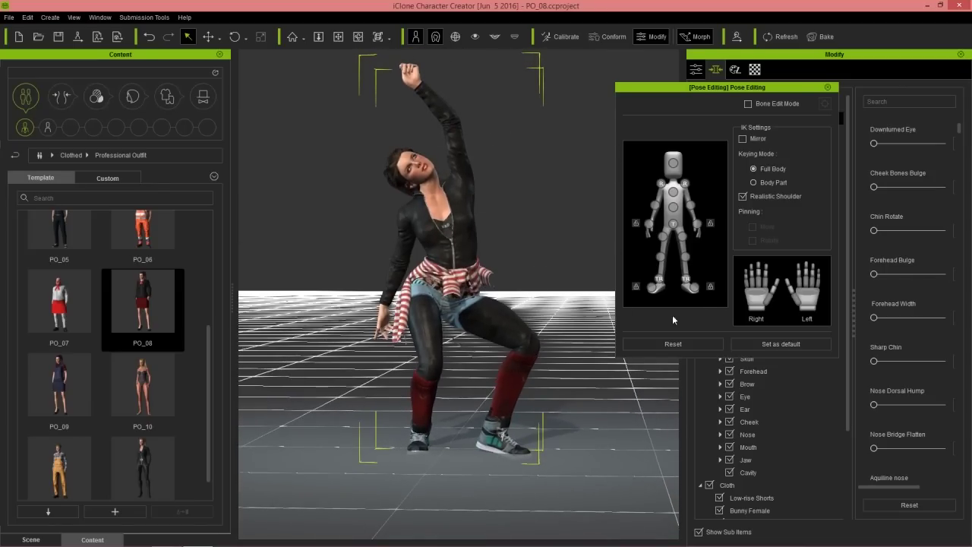
left_click(686, 283)
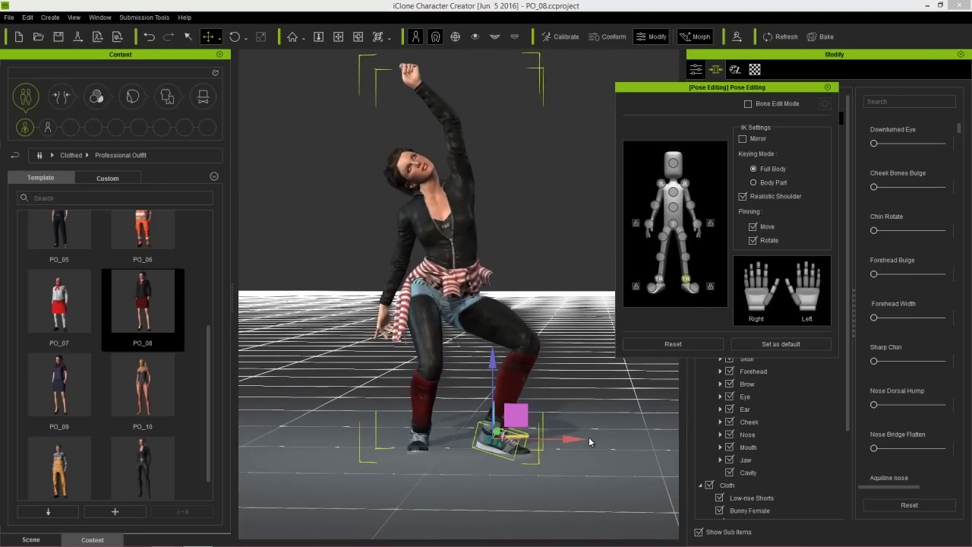
mouse_move(586, 441)
left_mouse_down()
mouse_move(639, 443)
mouse_move(581, 443)
left_mouse_up()
Shift the character's hips slightly toward the character's right, and close Pose Editing
left_click(673, 224)
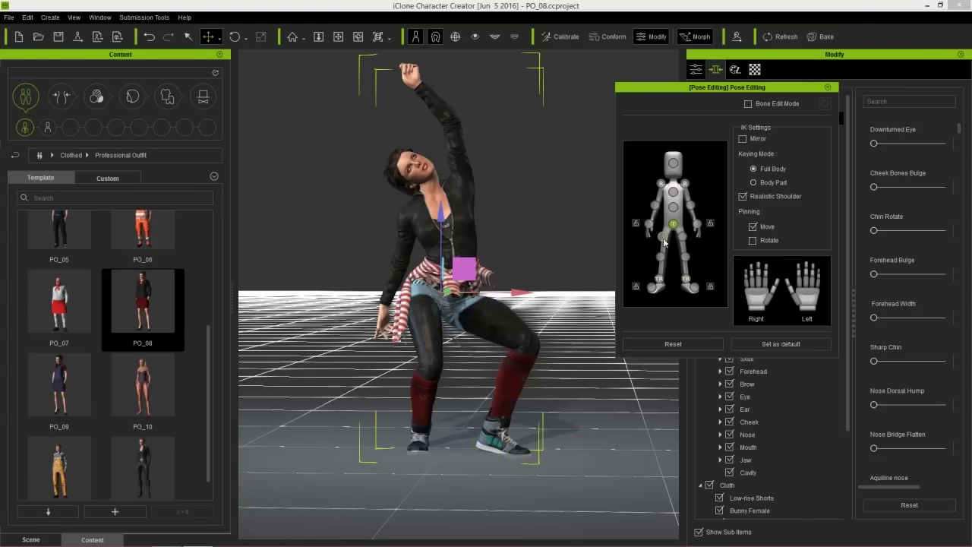
mouse_move(459, 272)
left_mouse_down()
mouse_move(469, 289)
mouse_move(464, 271)
mouse_move(497, 278)
mouse_move(451, 284)
mouse_move(490, 271)
mouse_move(445, 271)
mouse_move(456, 270)
left_mouse_up()
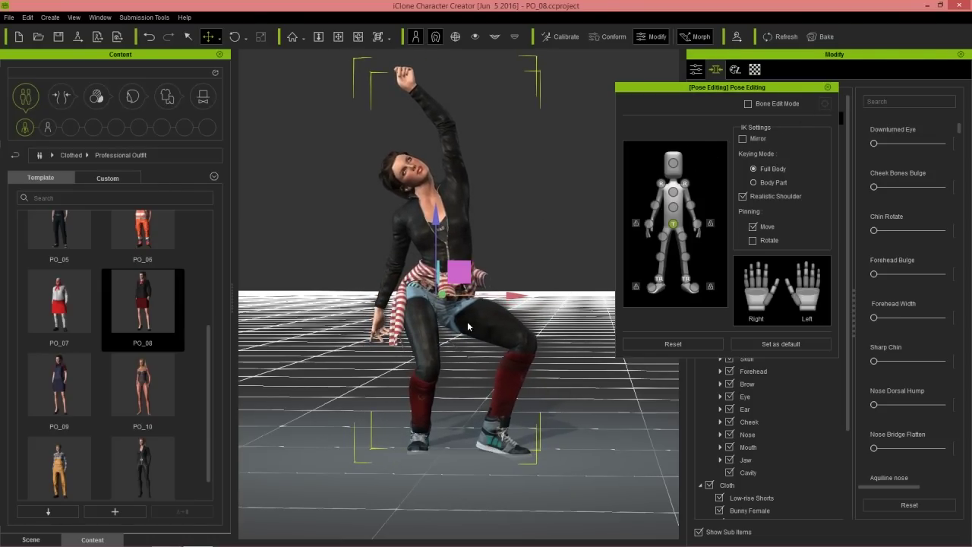
left_click(827, 87)
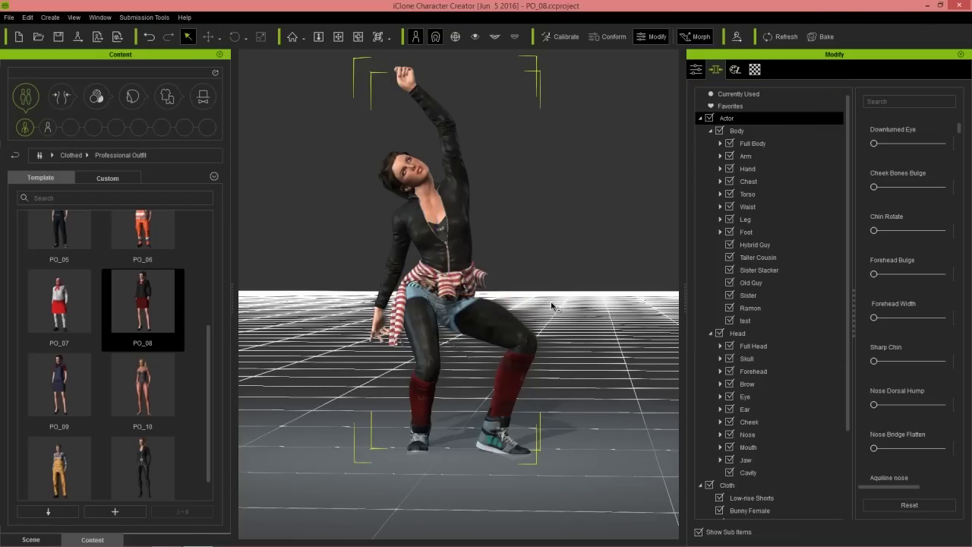
Select the Low-rise Shorts from the overlapping items at the character's waist
right_click_drag(501, 202, 519, 224)
middle_click_drag(499, 237, 518, 256)
right_click_drag(572, 366, 540, 323)
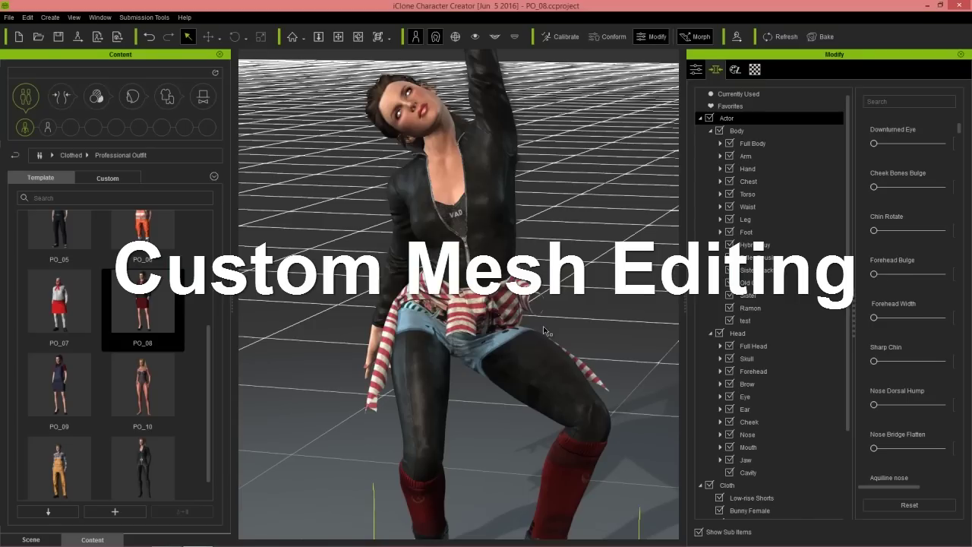
scroll(546, 342, "up", 3)
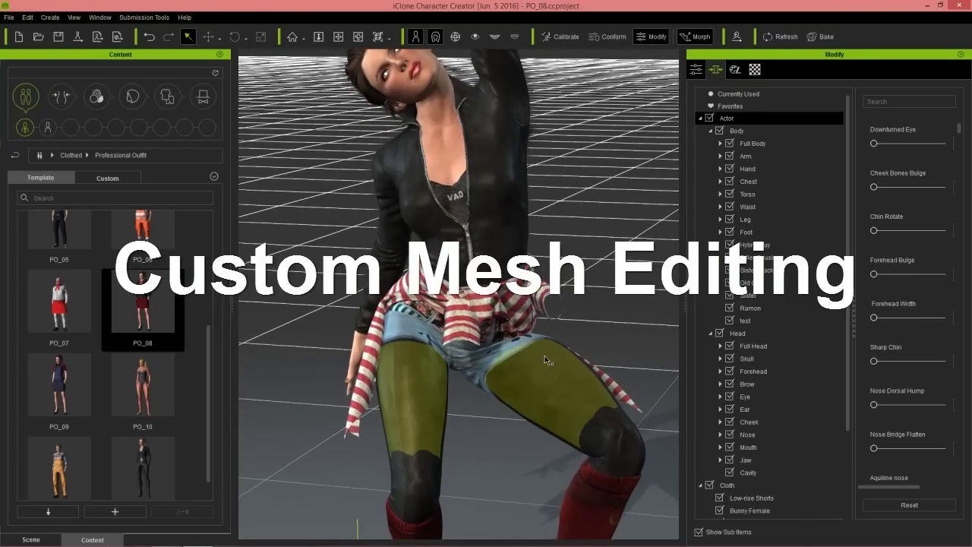
scroll(546, 360, "up", 3)
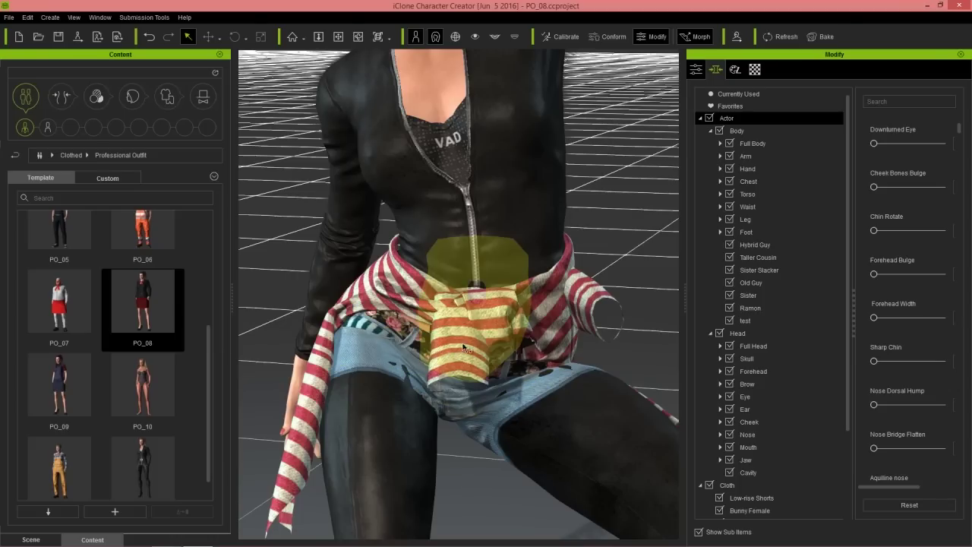
left_click(384, 338)
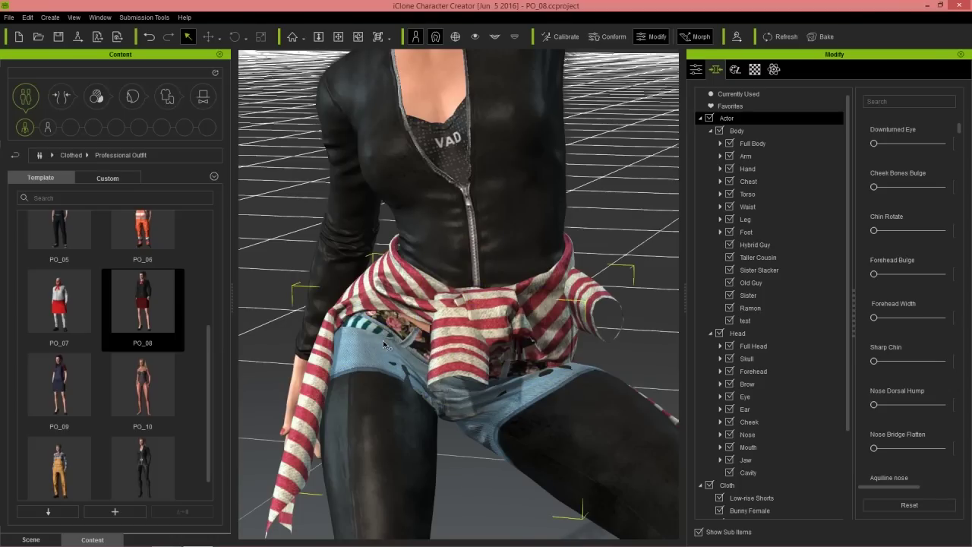
right_click(383, 340)
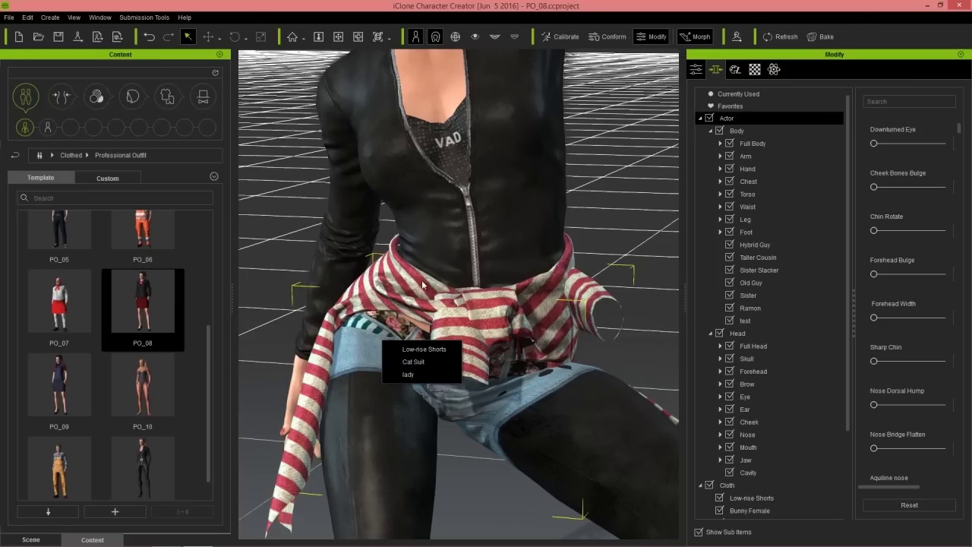
left_click(420, 351)
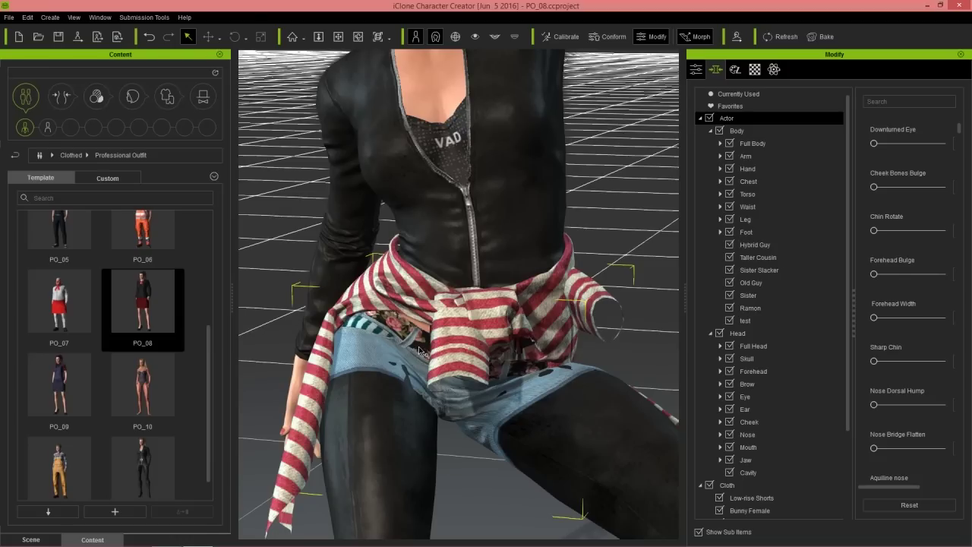
Calculate the Conform Clothing collision for the Low-rise Shorts and close the Conform Clothing settings
left_click(609, 36)
left_click(202, 247)
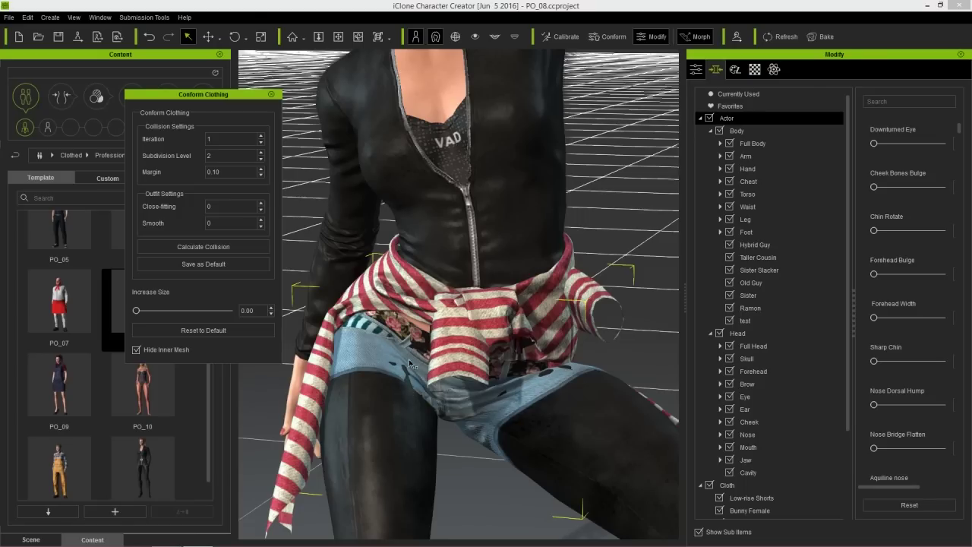
left_click(273, 96)
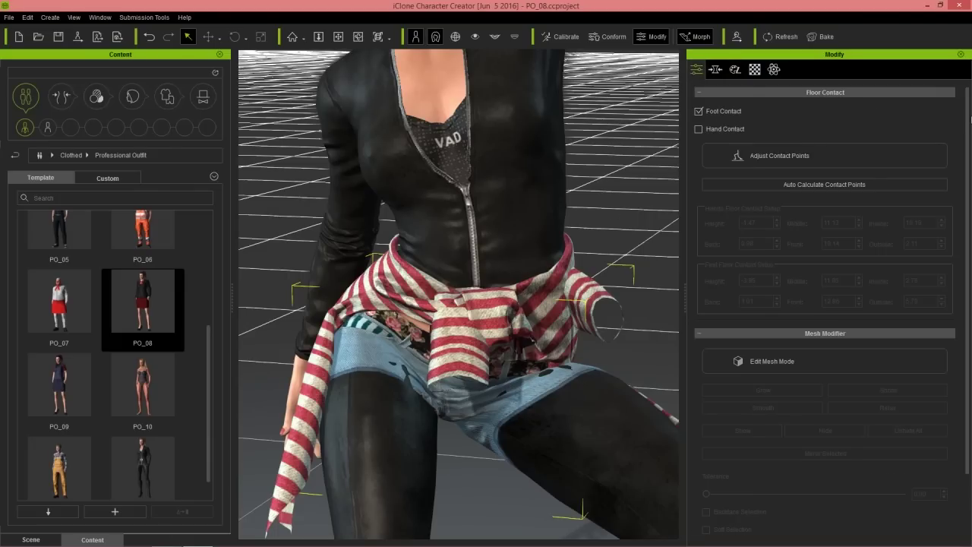
Turn on Edit Mesh Mode for the Low-rise Shorts in the Mesh Modifier
left_click_drag(969, 123, 971, 299)
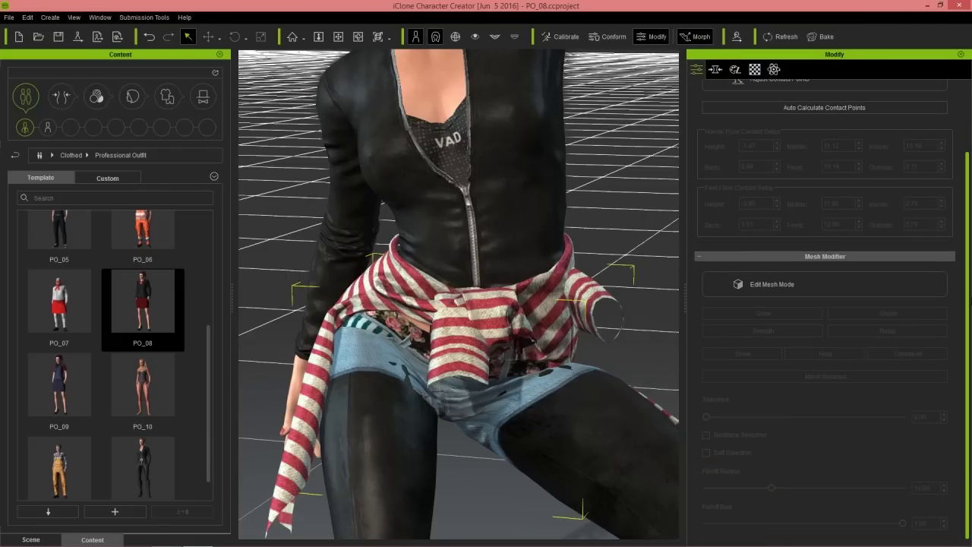
left_click(827, 289)
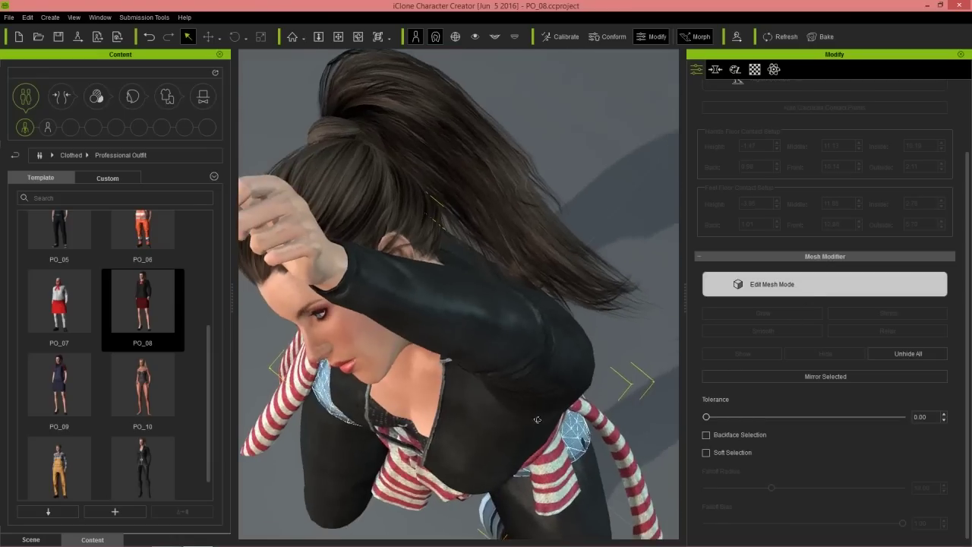
right_click_drag(524, 380, 565, 161)
scroll(550, 269, "up", 4)
scroll(549, 271, "down", 3)
middle_click_drag(548, 272, 478, 338)
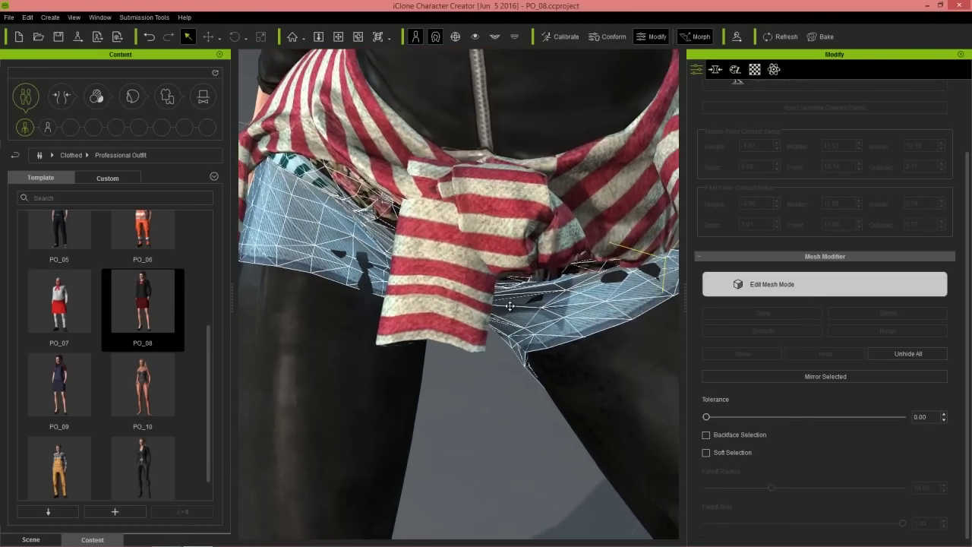
right_click_drag(478, 337, 459, 327)
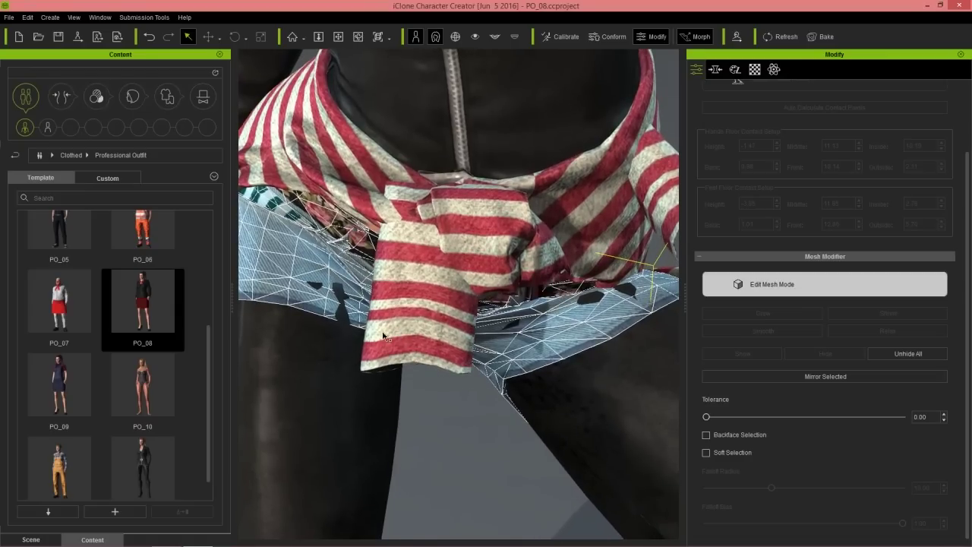
Select the shorts' polygons around the black poke-through patch on the character's right hip, and move them slightly to cover it
left_click(353, 319)
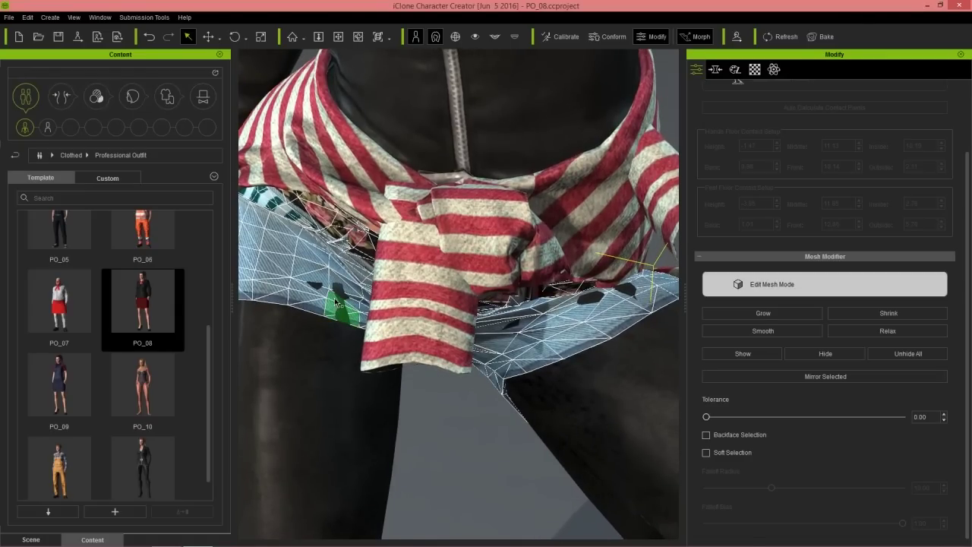
left_click(336, 285, "ctrl")
key("w")
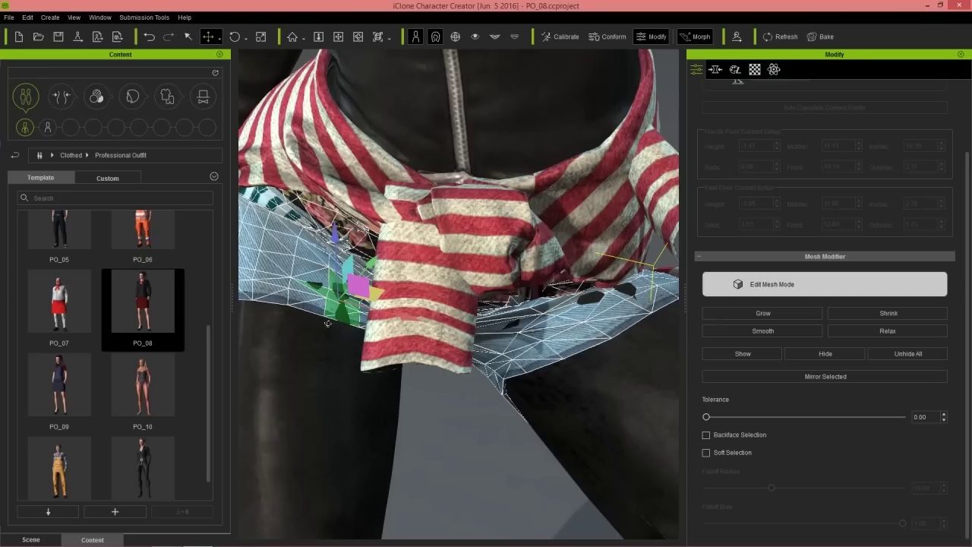
right_click_drag(328, 324, 343, 352)
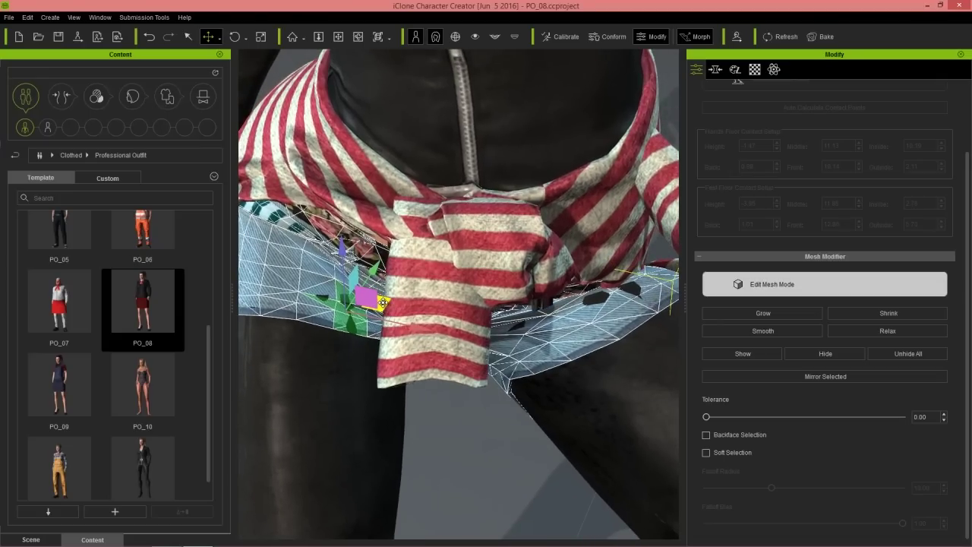
left_click_drag(383, 303, 387, 303)
left_click_drag(344, 251, 346, 250)
Select the shorts' polygons around the black poke-through patches on the character's left thigh, and raise them slightly to cover the patches
right_click_drag(344, 401, 368, 355)
left_click(436, 332)
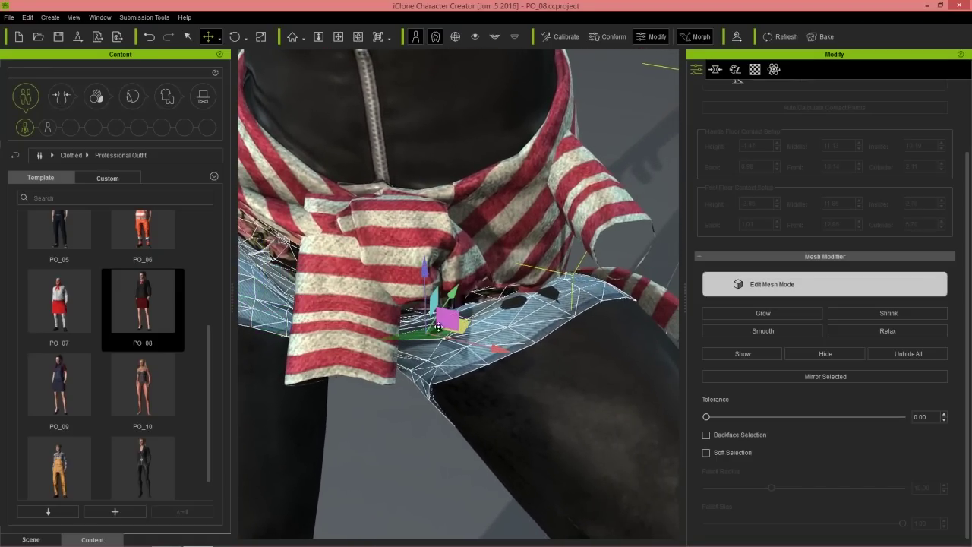
left_click_drag(425, 271, 427, 267)
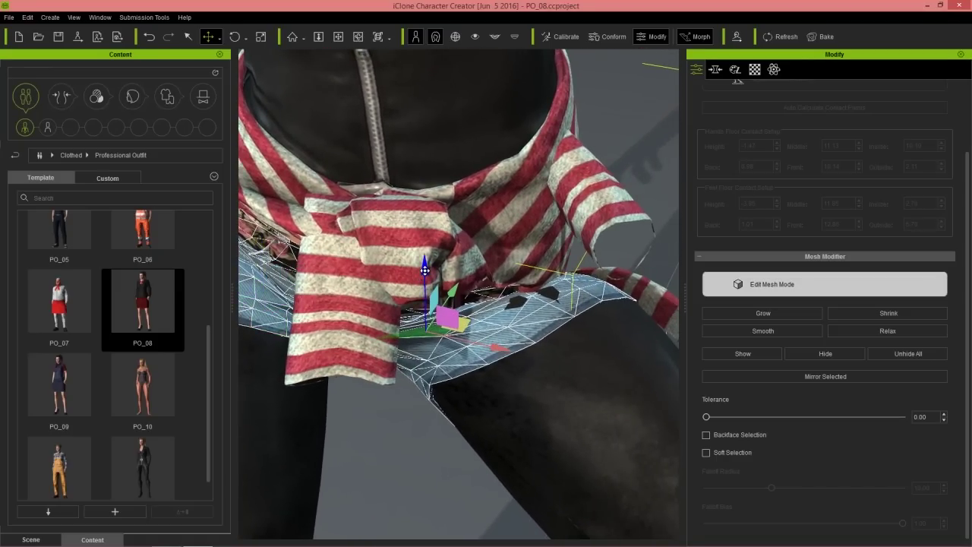
left_click(522, 303)
left_click_drag(507, 265, 508, 258)
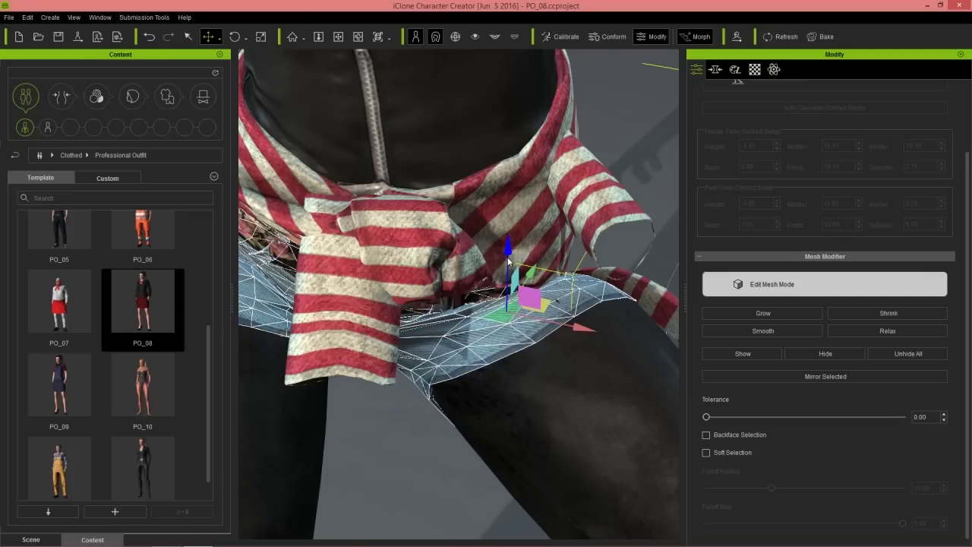
left_click(575, 286)
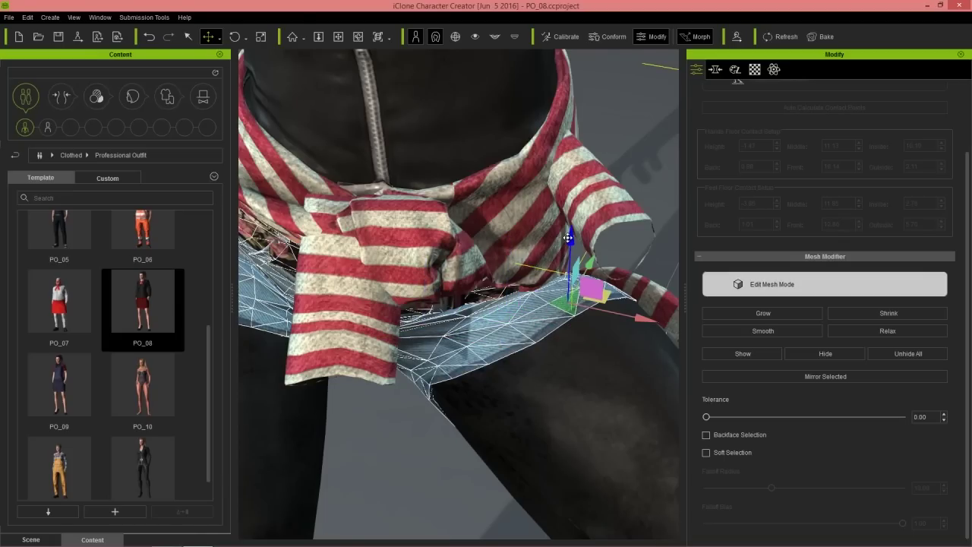
Turn off Edit Mesh Mode for the Low-rise Shorts
right_click_drag(432, 363, 500, 399)
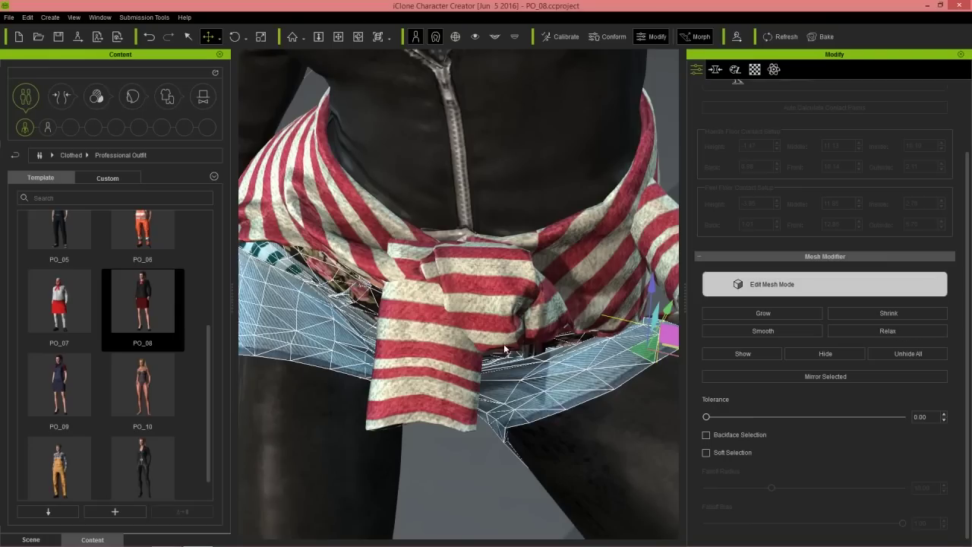
scroll(488, 202, "down", 5)
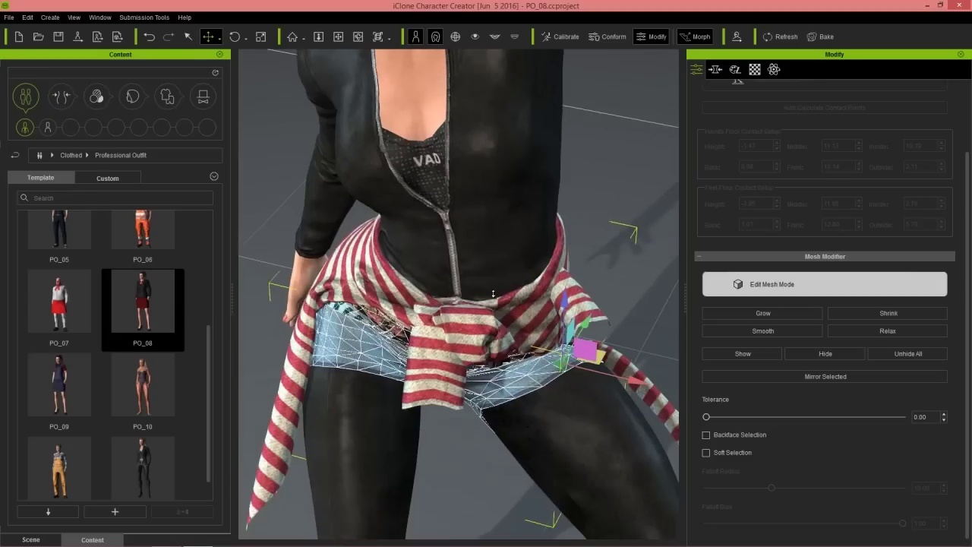
left_click(832, 286)
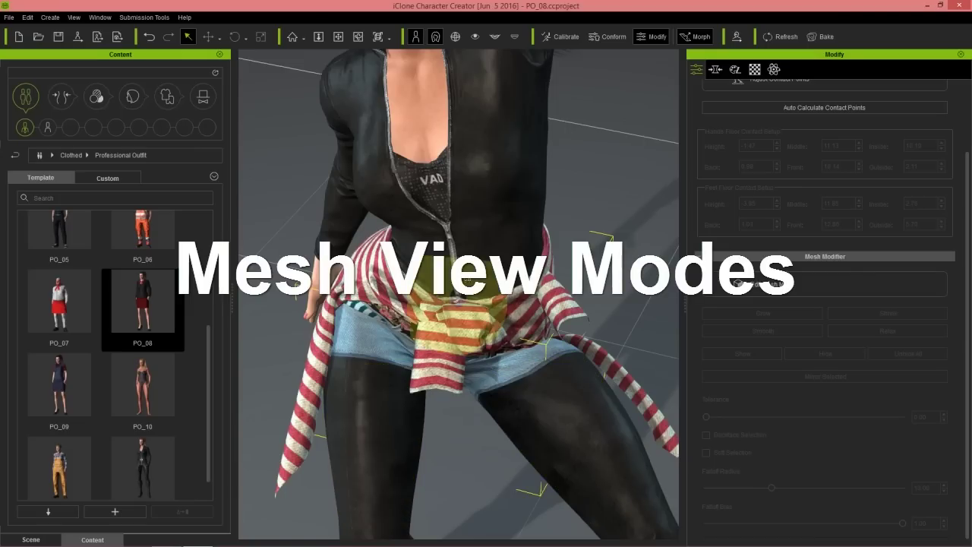
Display the scene's object list and widen its Name column to show the full item names
right_click_drag(440, 309, 502, 316)
middle_click_drag(508, 304, 507, 292)
right_click_drag(507, 292, 432, 255)
right_click_drag(354, 261, 436, 280)
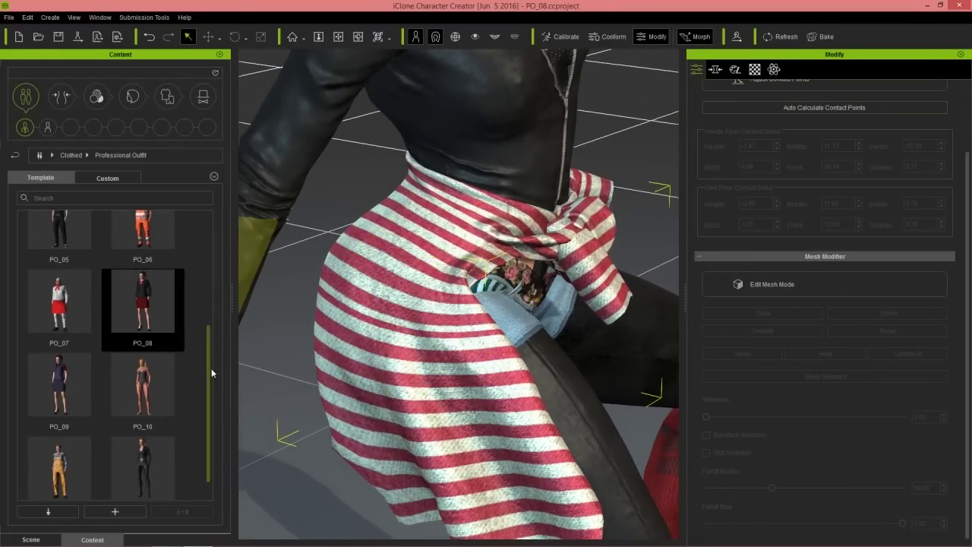
left_click(30, 539)
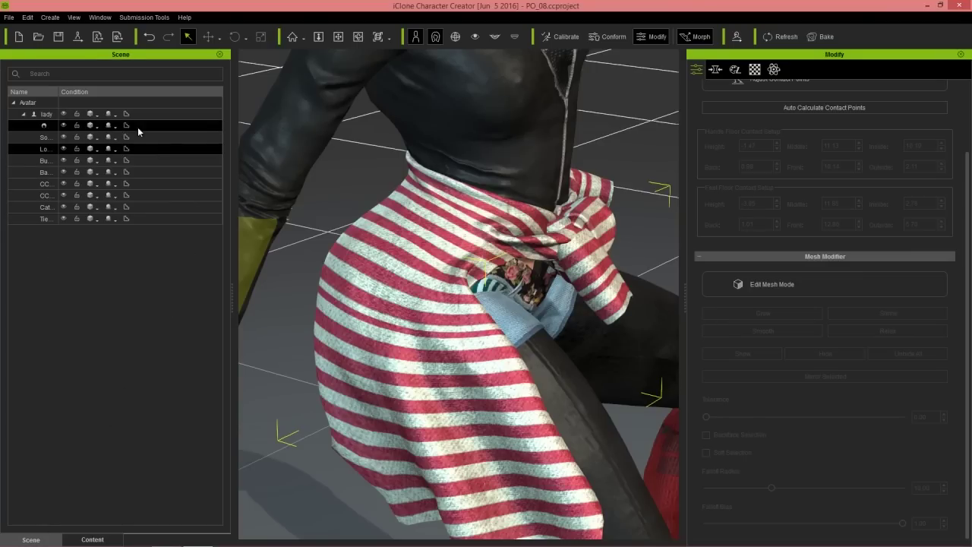
left_click_drag(57, 92, 130, 92)
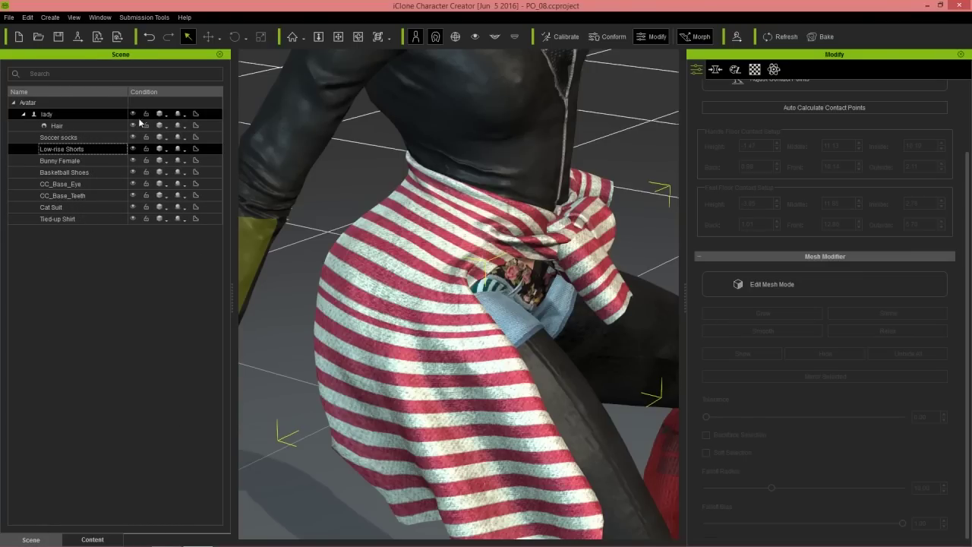
Select the Tied-up Shirt from the overlapping items at the hip and set its display mode to Wireframe on Shaded
right_click(385, 289)
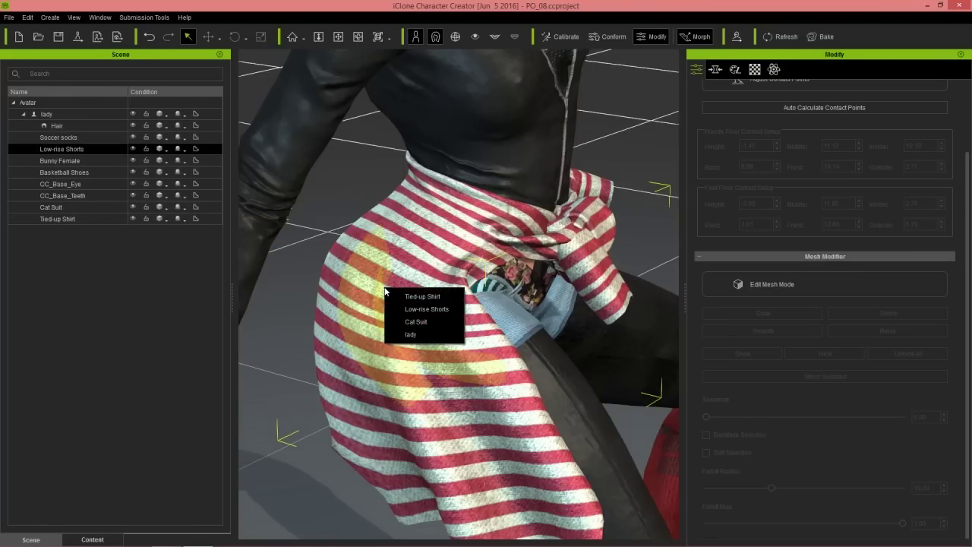
left_click(430, 297)
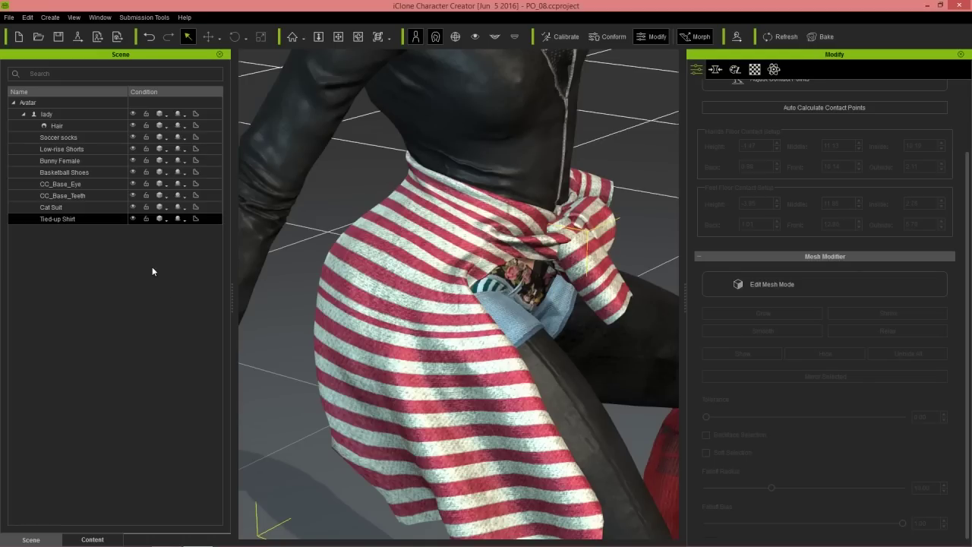
left_click(164, 220)
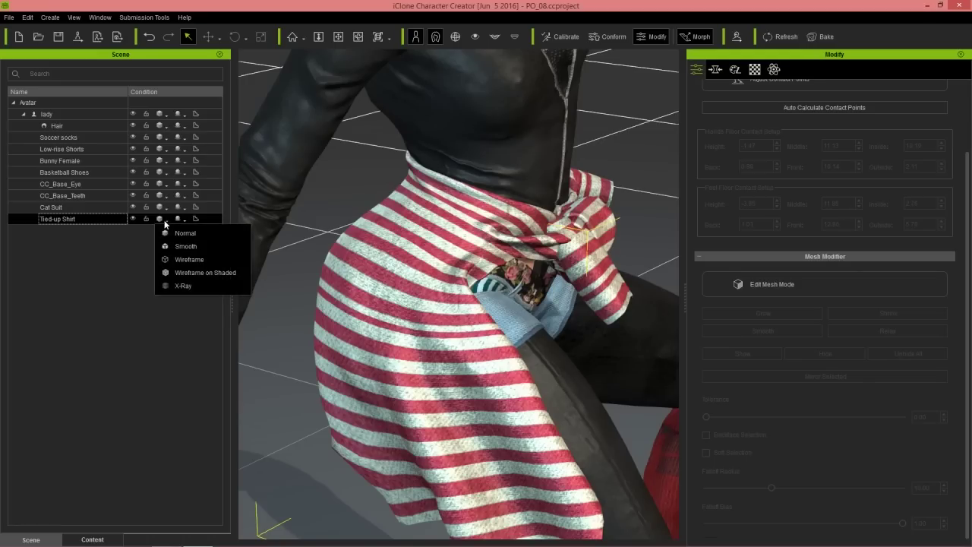
left_click(194, 277)
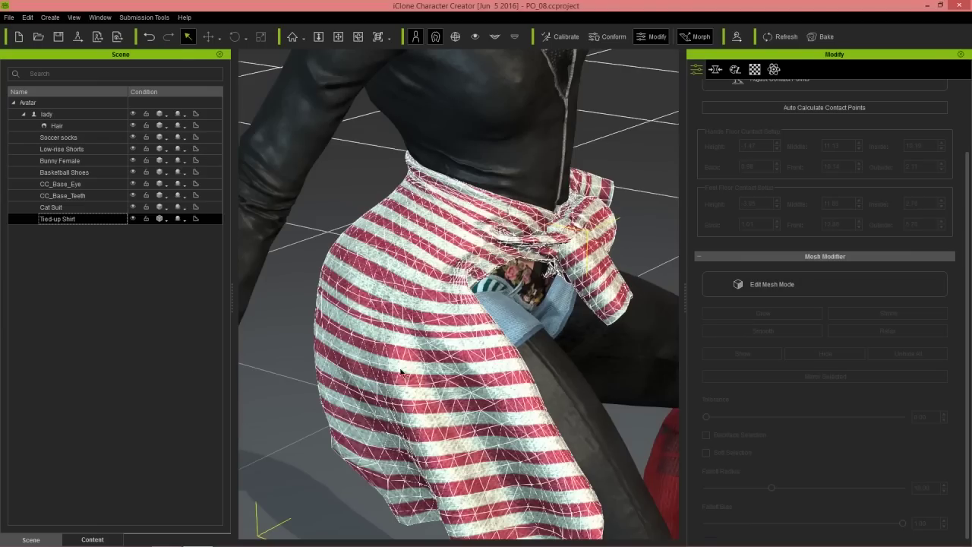
Switch the Tied-up Shirt to X-Ray display to inspect the shorts underneath, and return it to Normal display
left_click(166, 221)
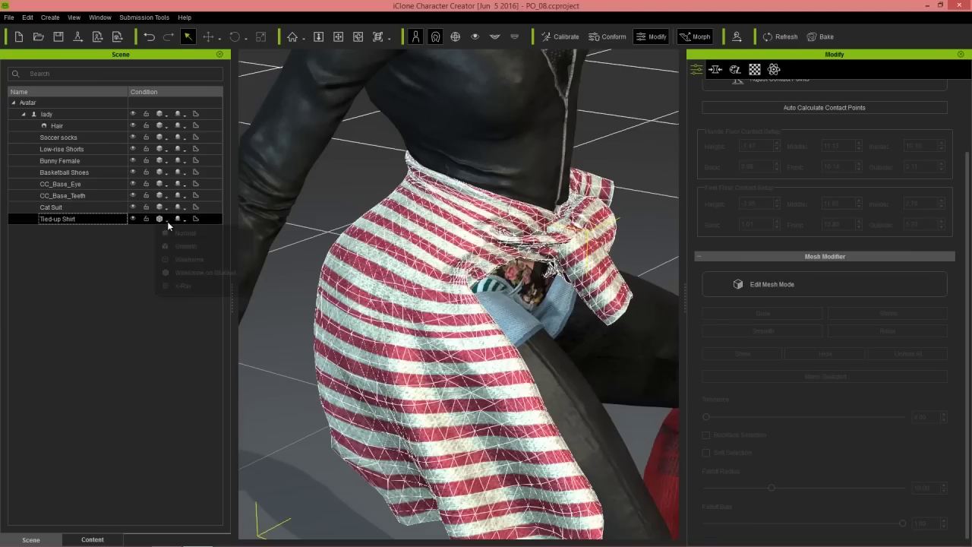
left_click(186, 285)
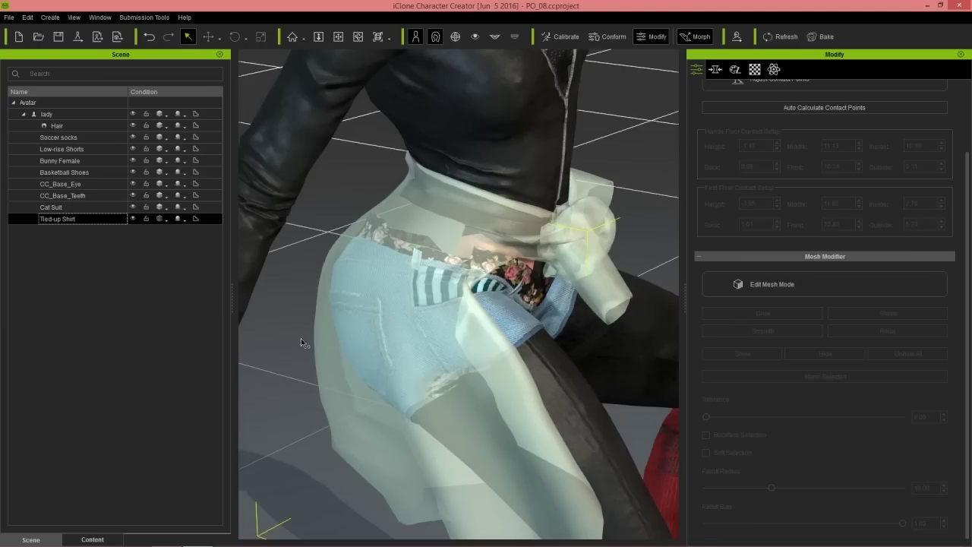
right_click_drag(320, 307, 547, 299)
right_click_drag(646, 342, 414, 297)
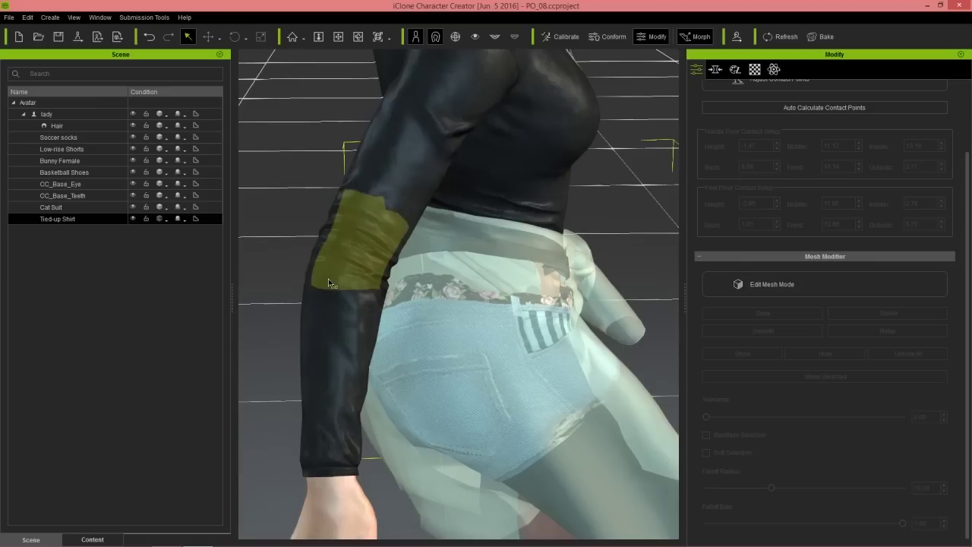
left_click(167, 221)
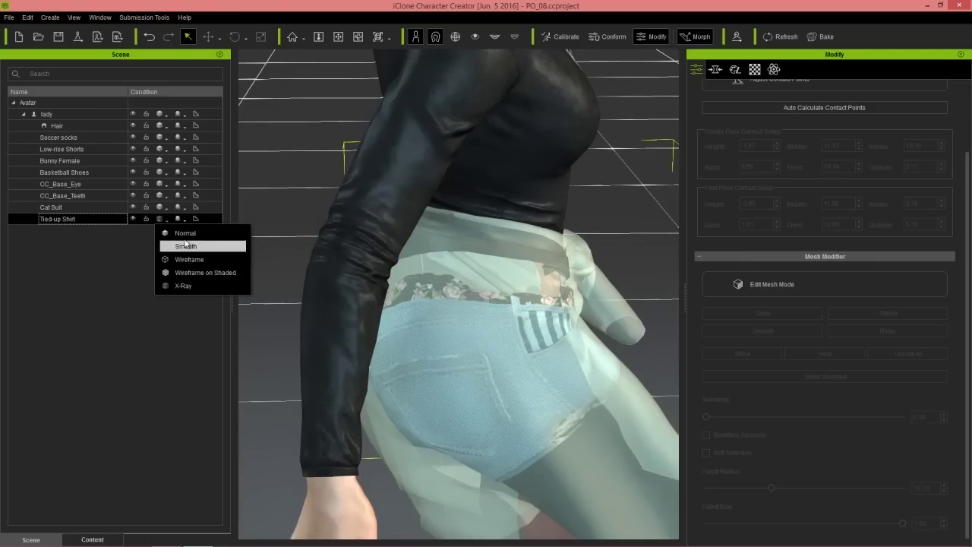
left_click(188, 237)
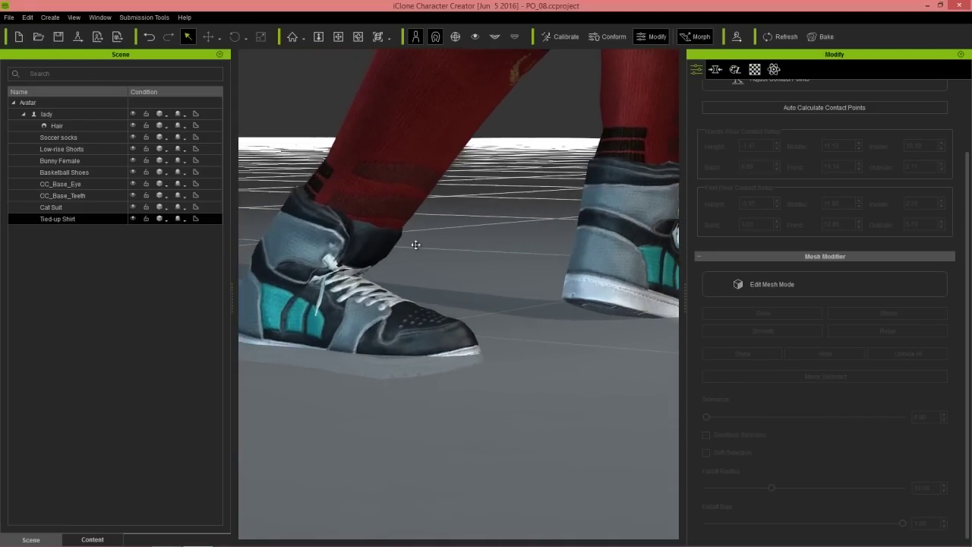
Auto-calculate the character's floor contact points for the shoes
scroll(969, 209, "up", 3)
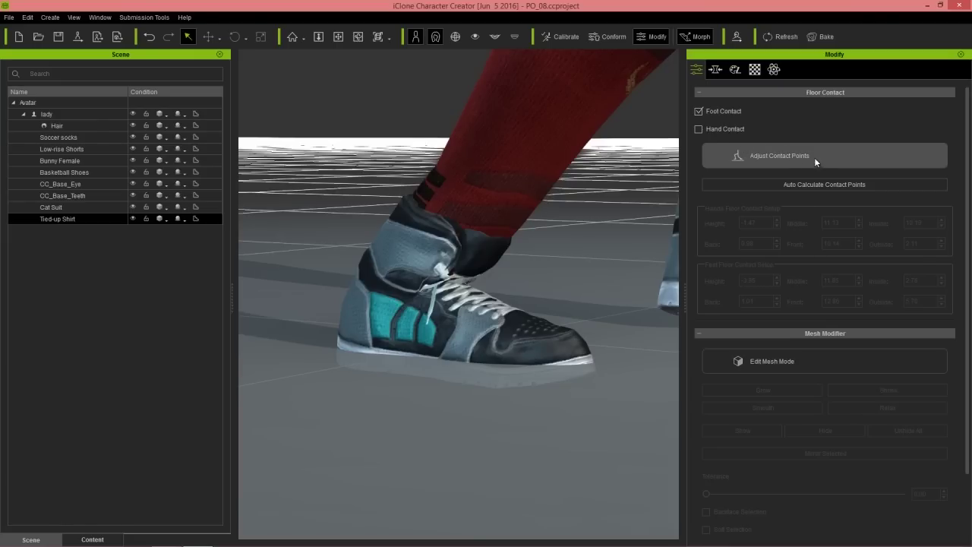
left_click(837, 185)
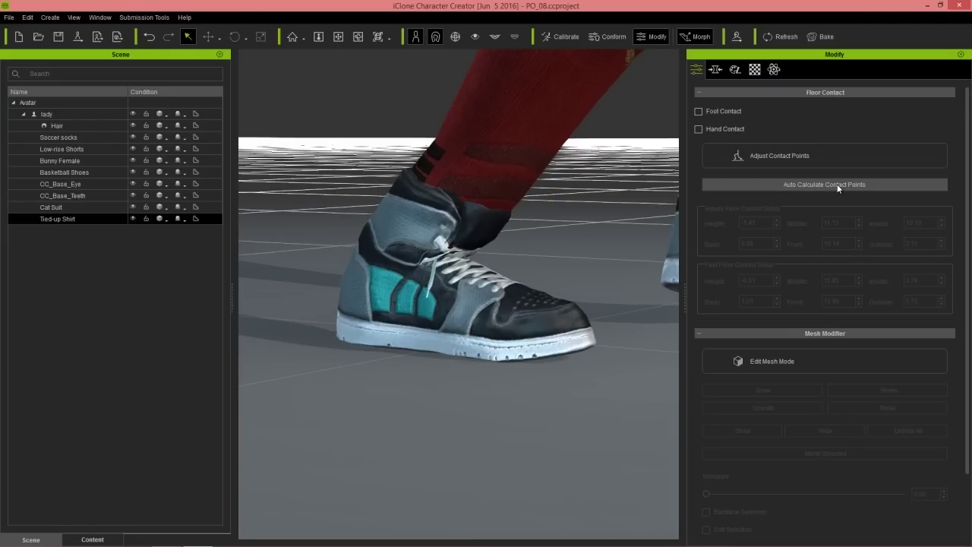
right_click_drag(629, 239, 400, 271)
middle_click_drag(370, 156, 527, 210)
scroll(530, 220, "down", 2)
right_click_drag(430, 269, 559, 257)
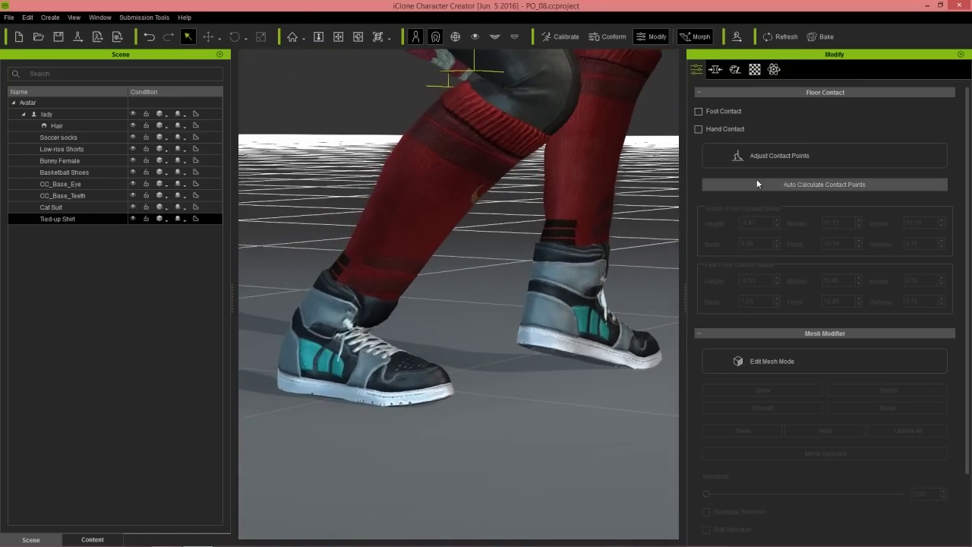
Enable Foot Contact and Hand Contact, and start adjusting the contact points, accepting the temporary reset to the T-pose
left_click(728, 110)
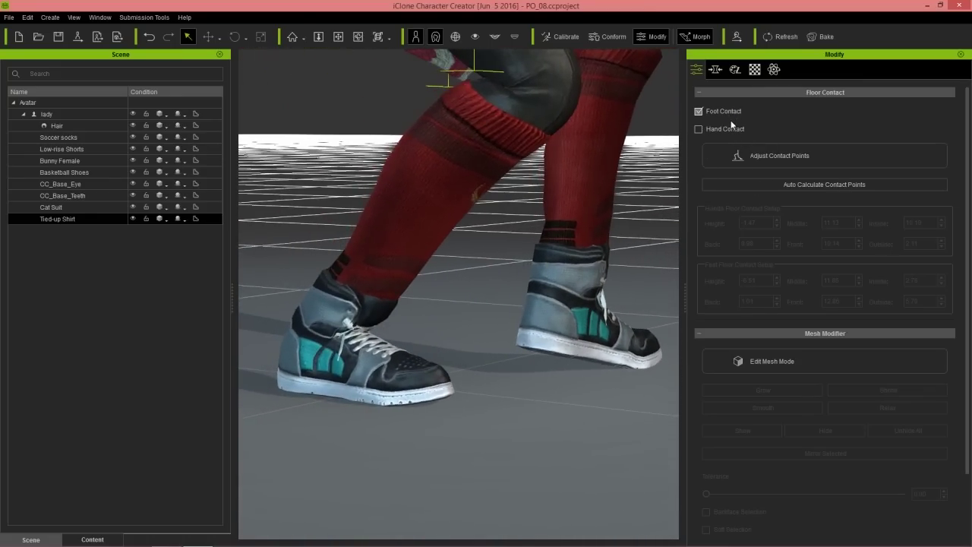
left_click(797, 159)
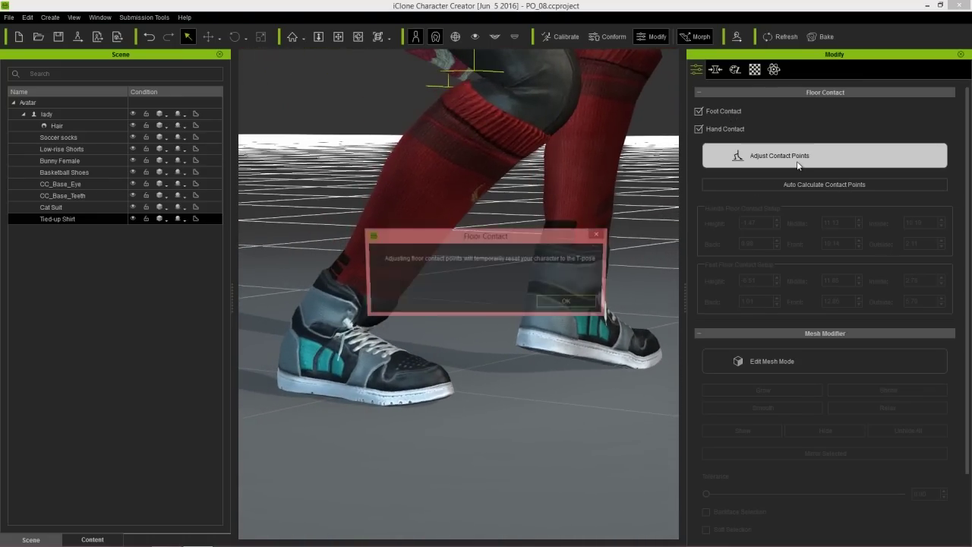
left_click(561, 304)
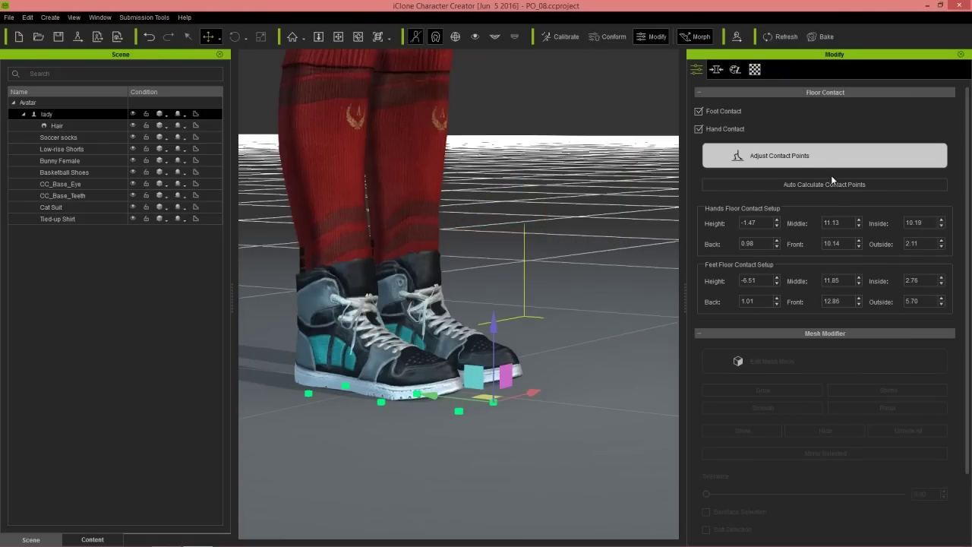
Examine the contact point markers around the character's feet and hands, and leave contact point adjustment
right_click_drag(421, 174, 459, 251)
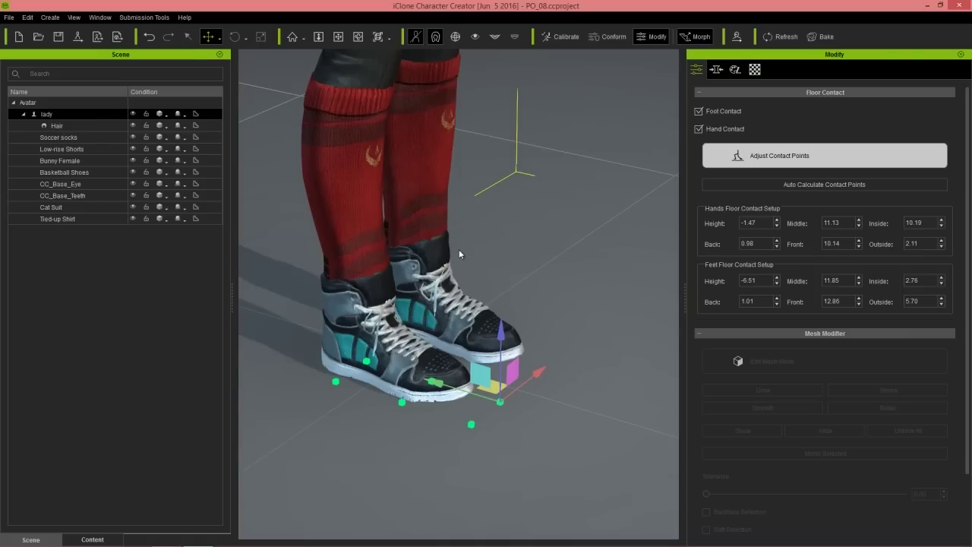
middle_click_drag(458, 251, 464, 289)
scroll(465, 290, "down", 5)
right_click_drag(525, 239, 477, 209)
middle_click_drag(477, 210, 509, 340)
right_click_drag(509, 344, 415, 279)
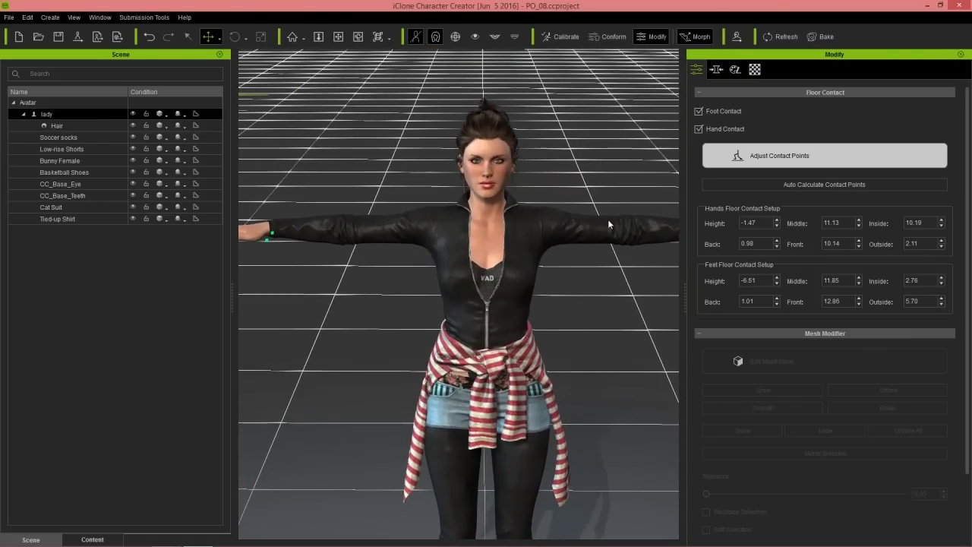
left_click(781, 155)
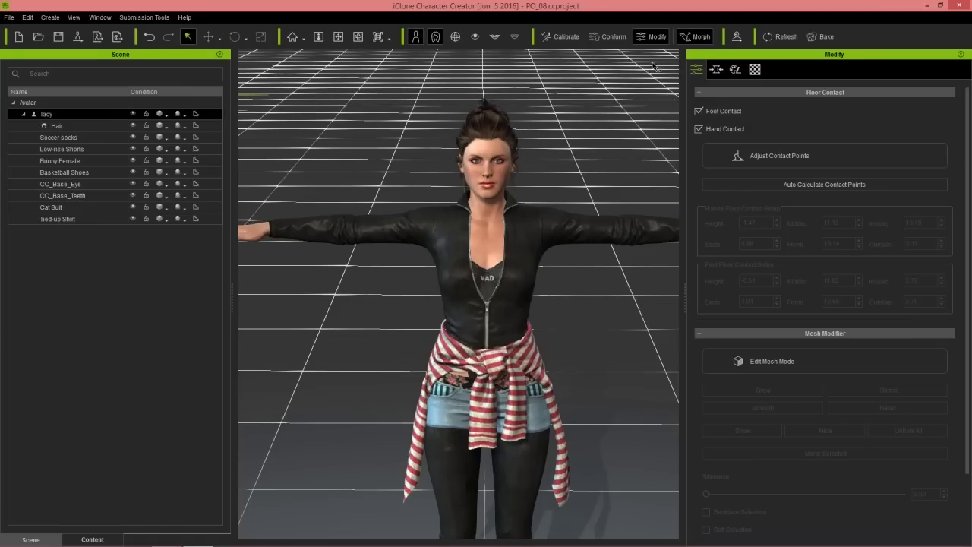
Put the character in calibration pose 03 and close the Calibration settings
left_click(562, 36)
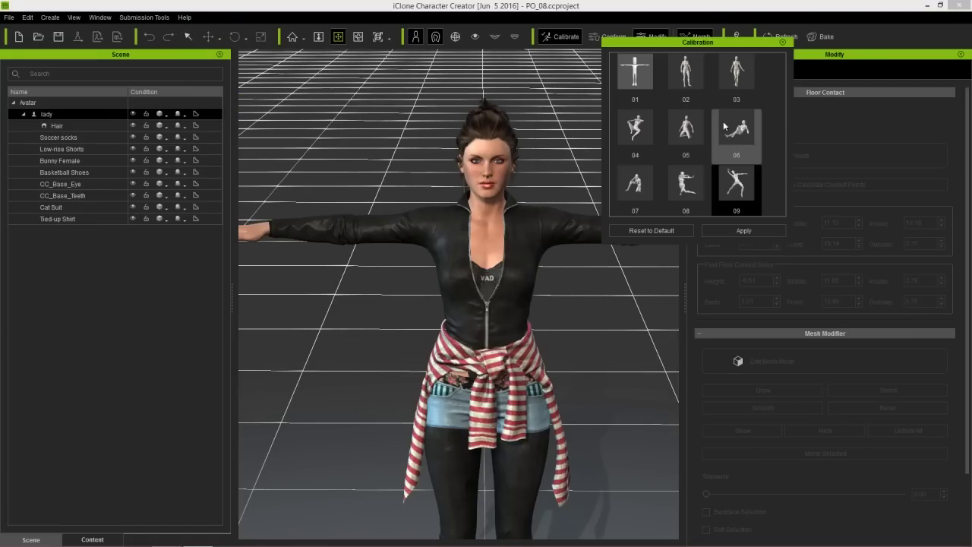
left_click(741, 90)
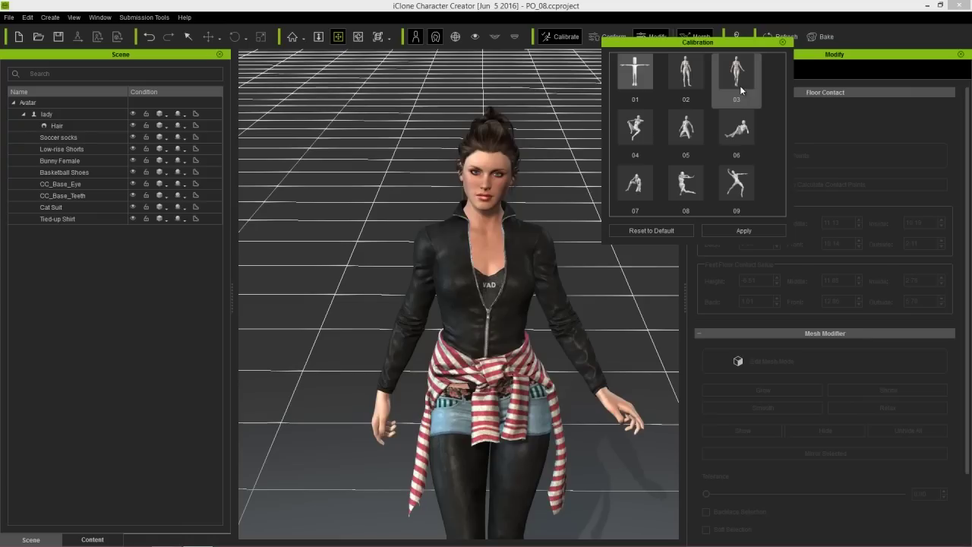
left_click(783, 44)
Select the Cat Suit from the overlapping items at the waist, and list the items overlapping at the tied-up shirt
right_click_drag(535, 296, 466, 323)
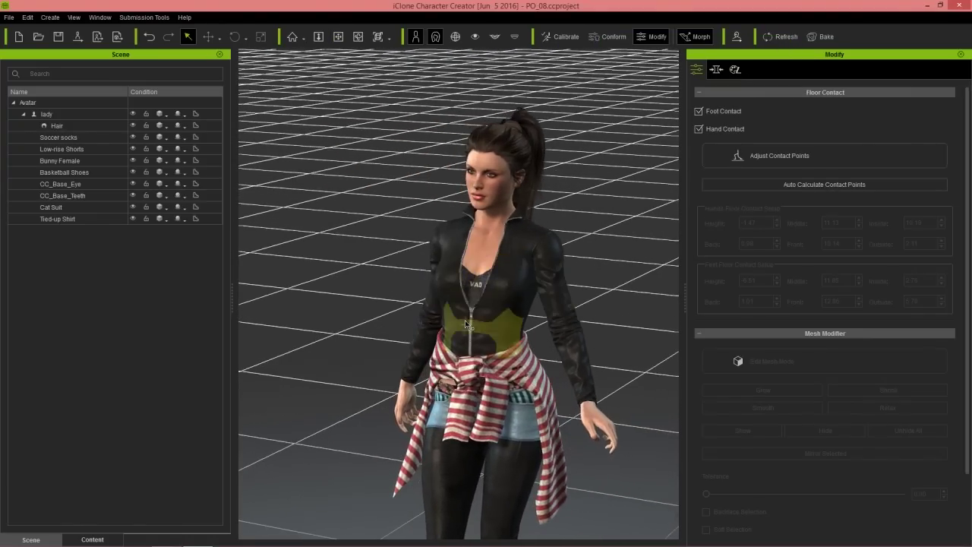
middle_click_drag(466, 324, 404, 203)
scroll(415, 231, "down", 2)
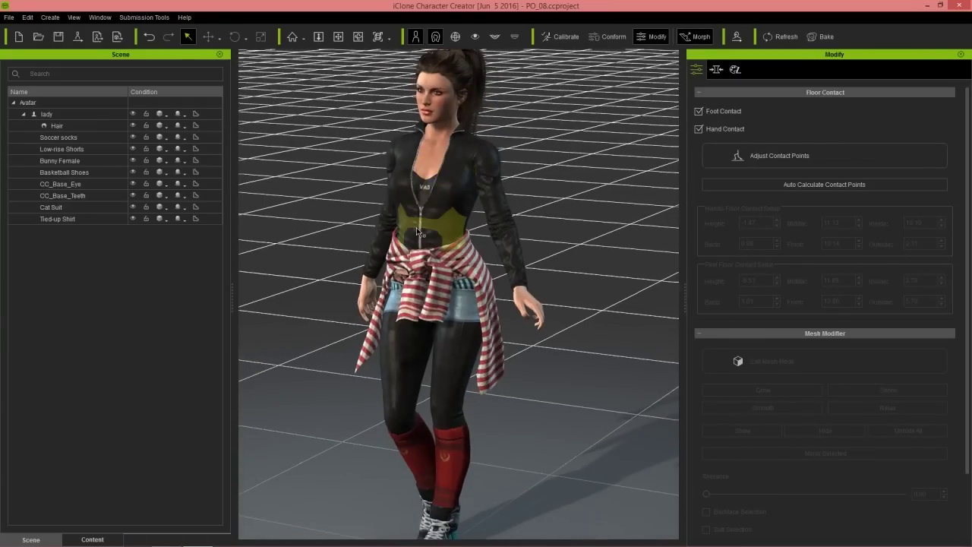
left_click(417, 232)
right_click(434, 225)
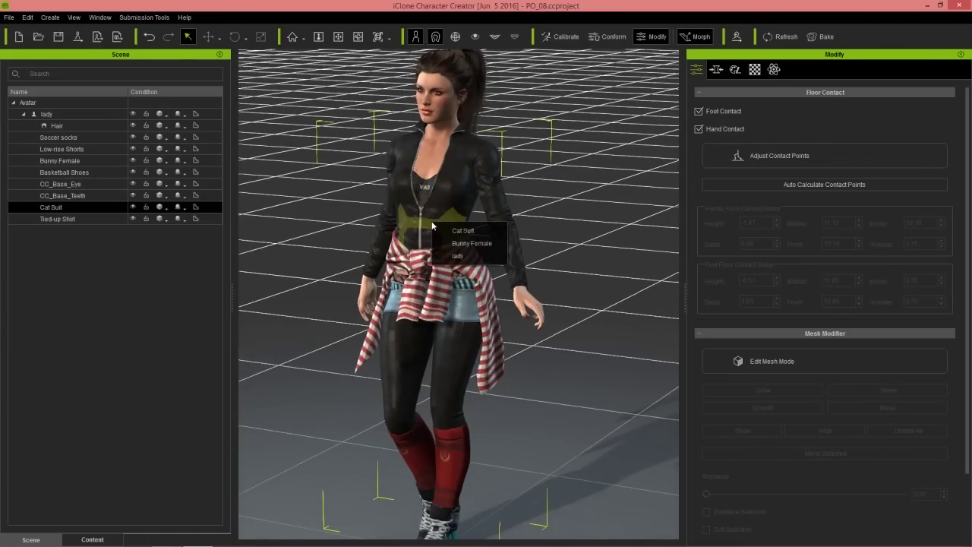
left_click(470, 235)
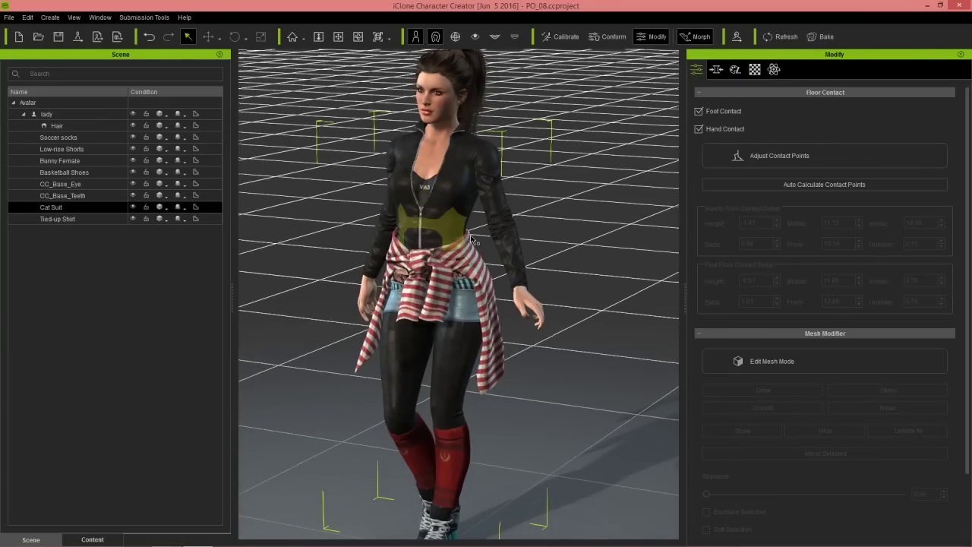
right_click(444, 266)
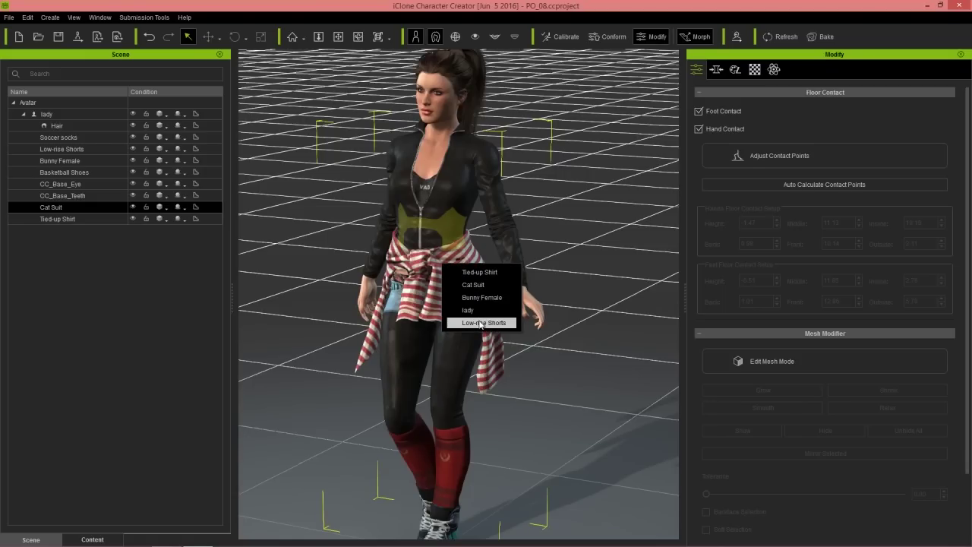
left_click(478, 272)
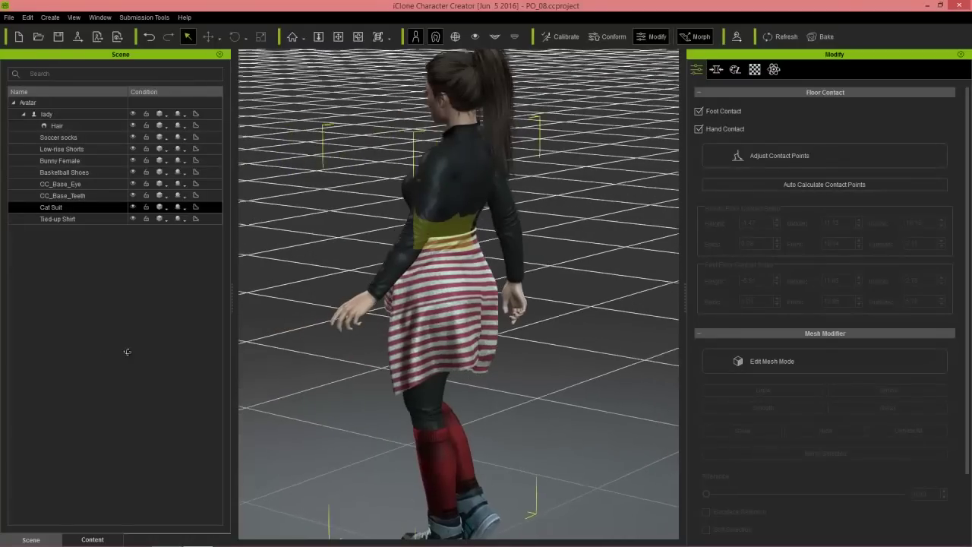
Examine the Cat Suit's materials in the PhysX weight map editor, and close the editor
left_click(774, 70)
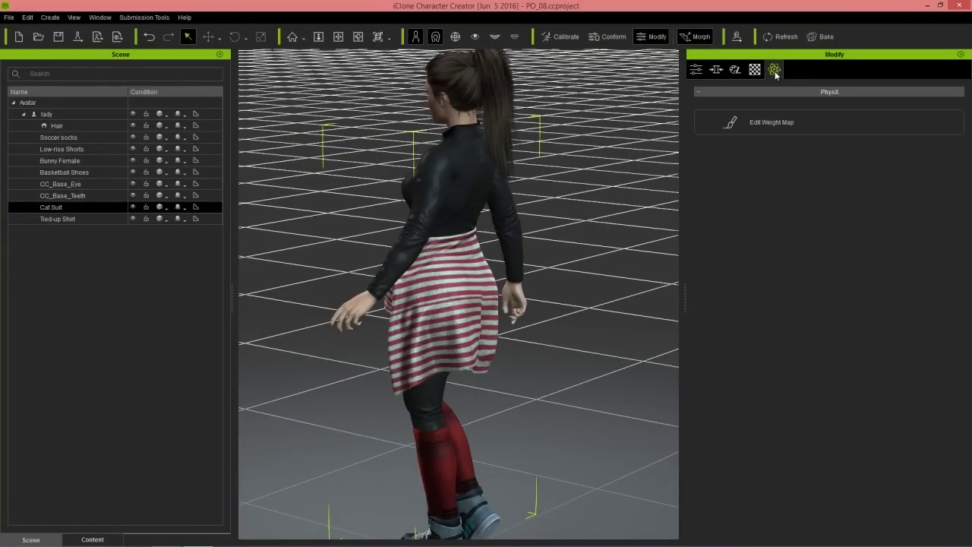
left_click(786, 123)
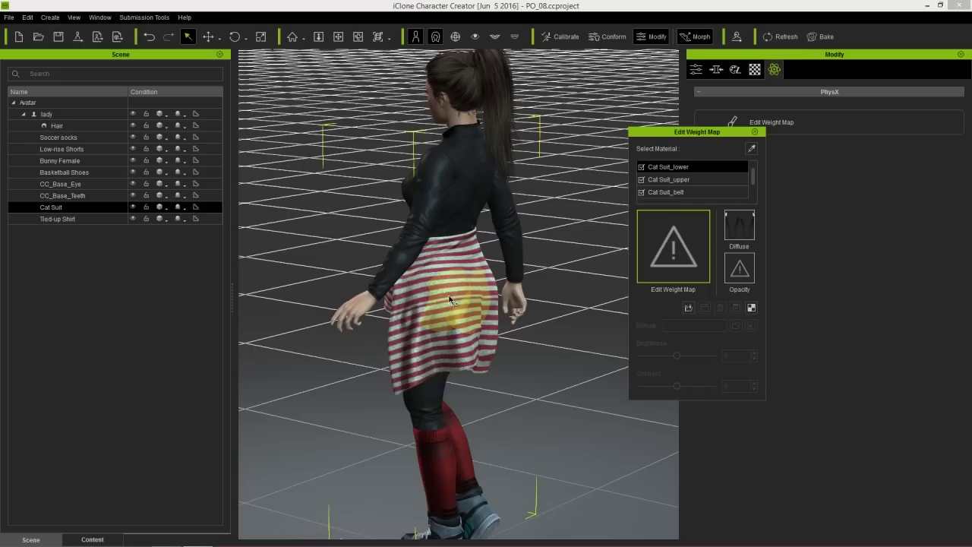
scroll(756, 176, "down", 1)
scroll(756, 177, "up", 1)
left_click(755, 131)
Select the Tied-up Shirt from the overlapping items at the hips, and view its PhysX weight map settings
right_click(443, 322)
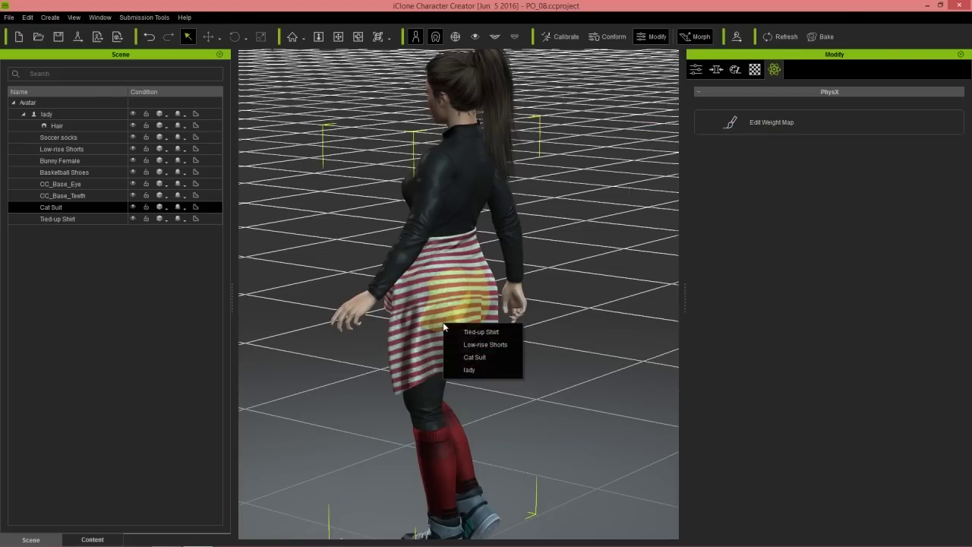
left_click(486, 332)
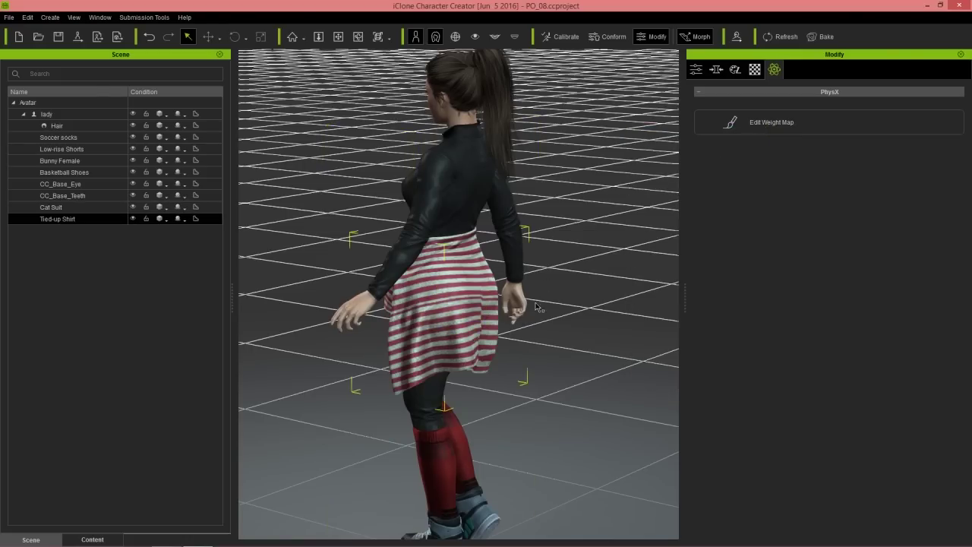
left_click(771, 122)
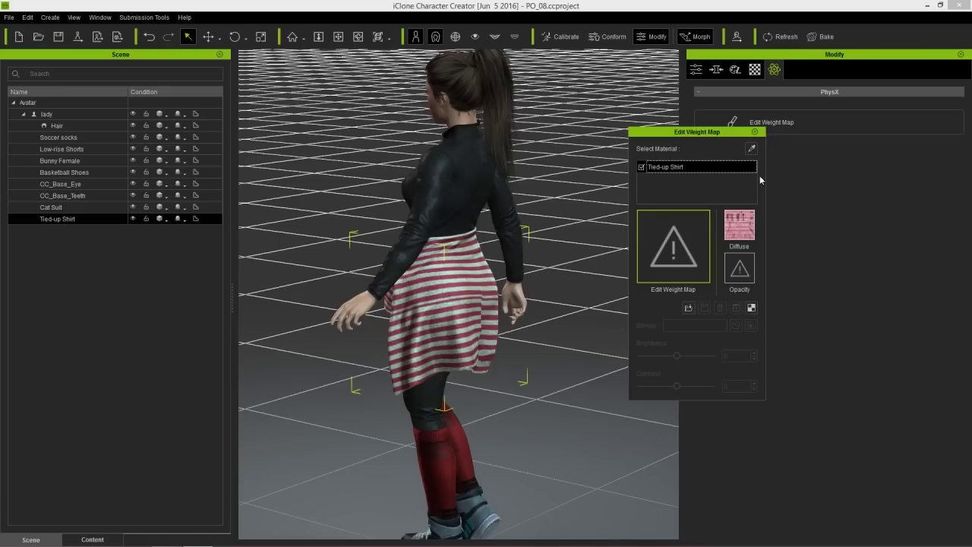
left_click(755, 133)
Examine the Tied-up Shirt's material list, texture, UV and material settings, and return to a front view of the character
left_click(755, 70)
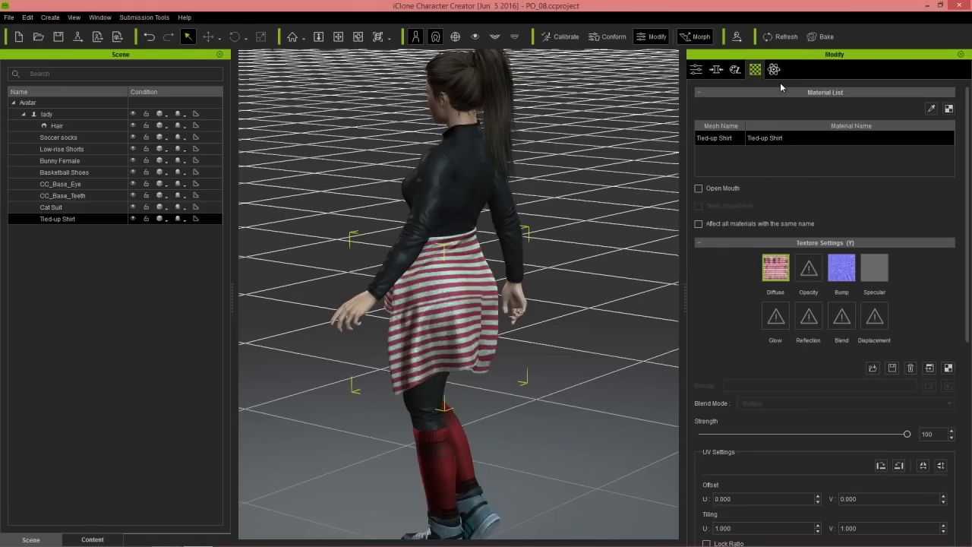
scroll(968, 133, "down", 10)
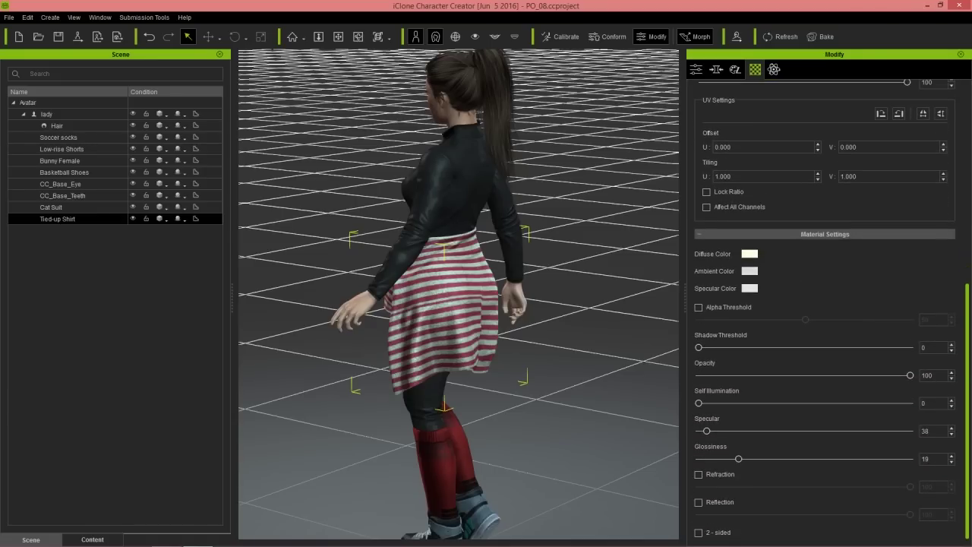
scroll(967, 133, "up", 10)
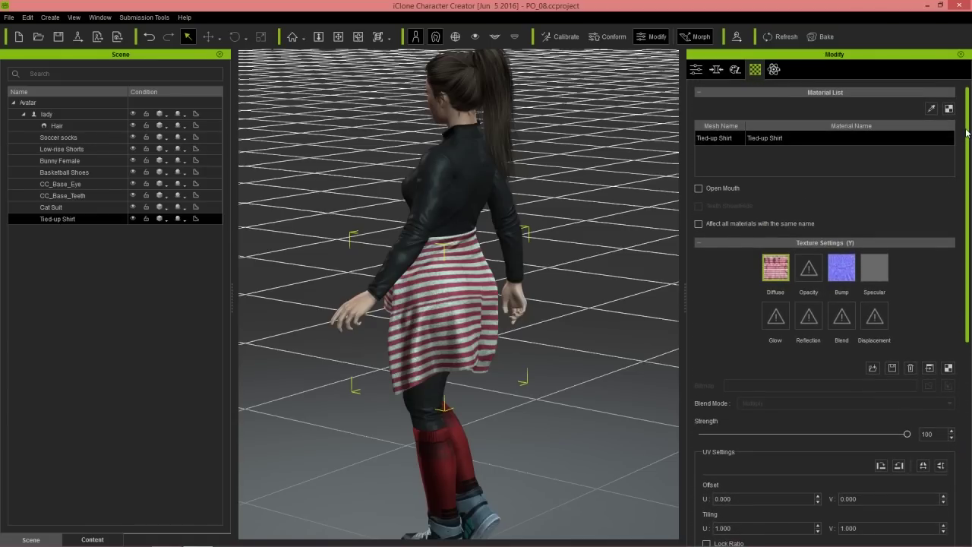
right_click_drag(525, 285, 555, 189)
middle_click_drag(463, 190, 498, 226)
right_click_drag(539, 291, 410, 282)
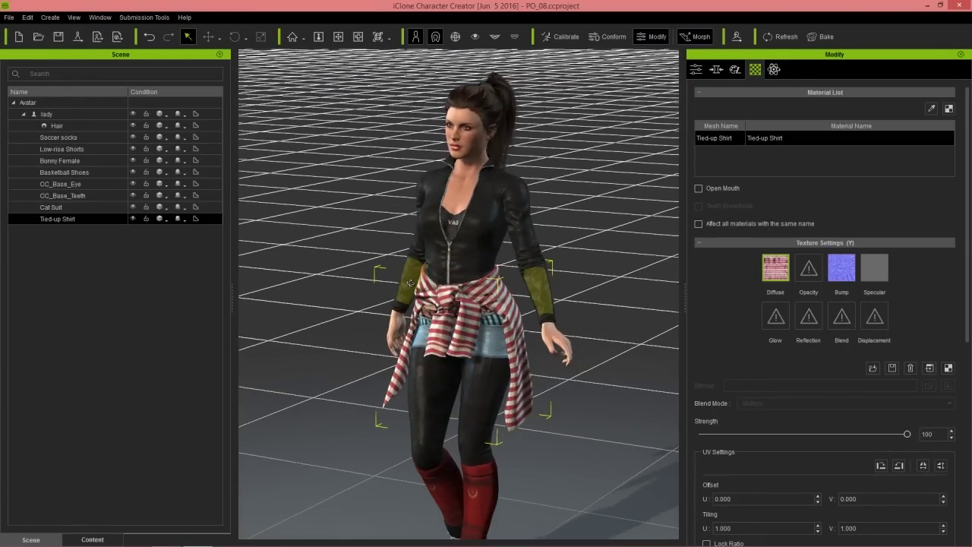